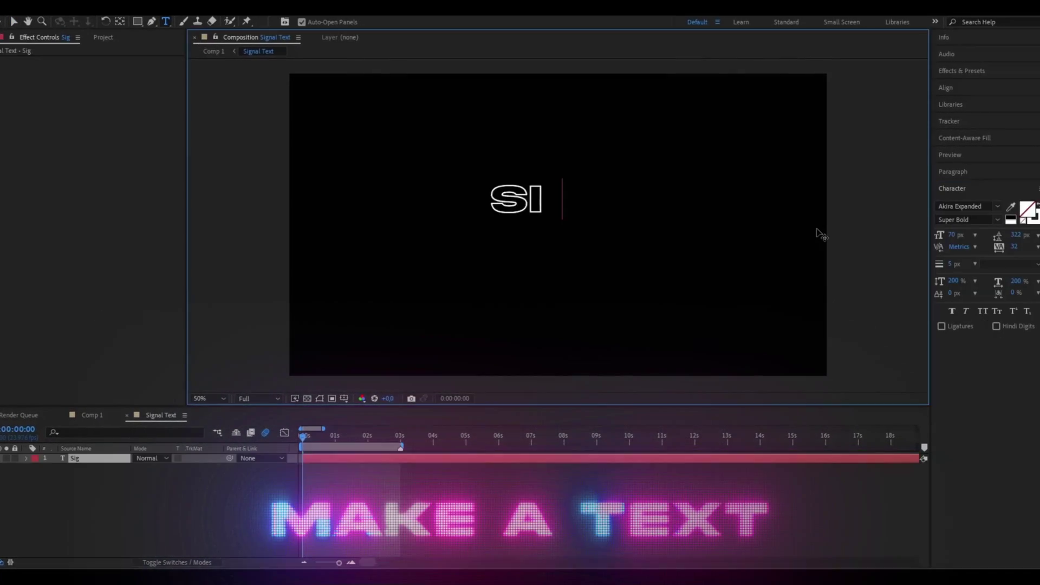
- Complete the title as "Signal text" with a solid white fill and no stroke, centred in the composition
text(gnal text)
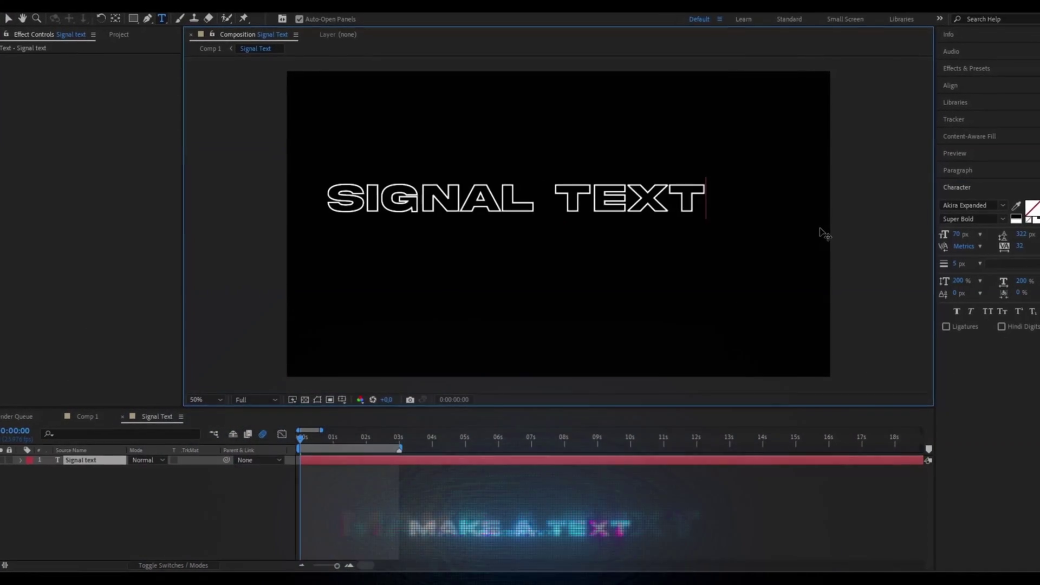
key(ctrl+a)
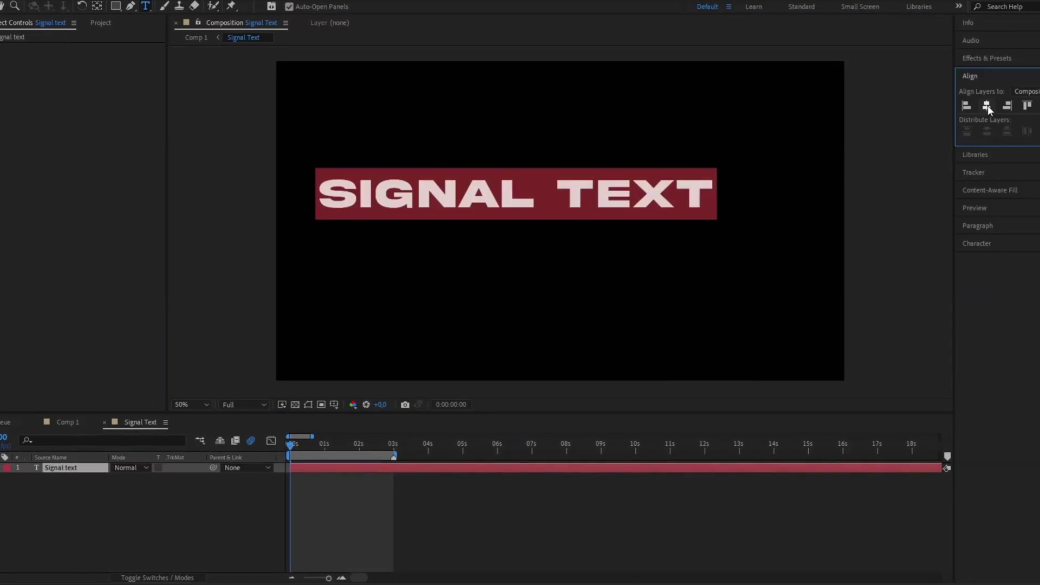
click(509, 195)
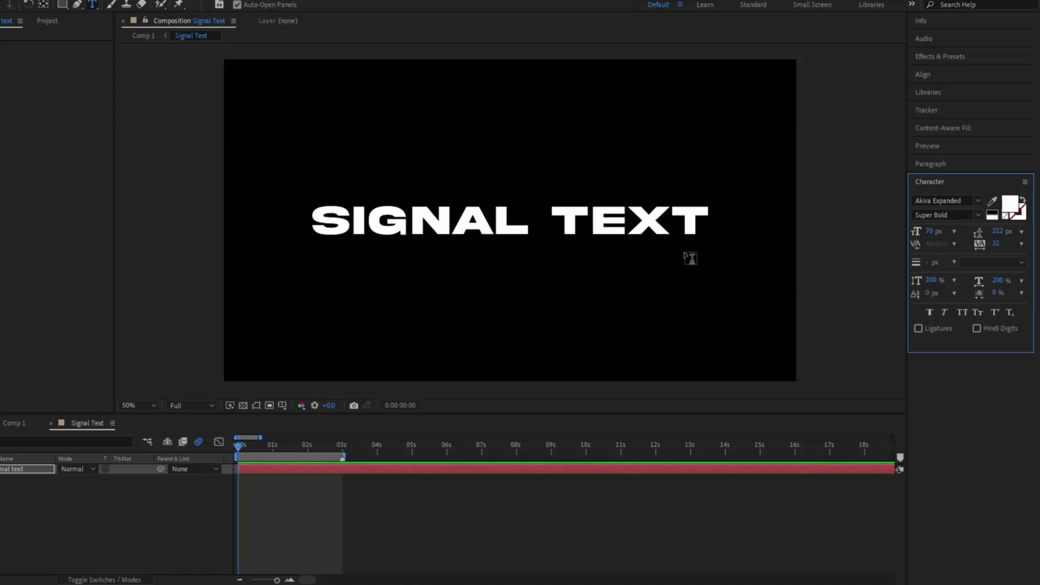
key(ctrl+a)
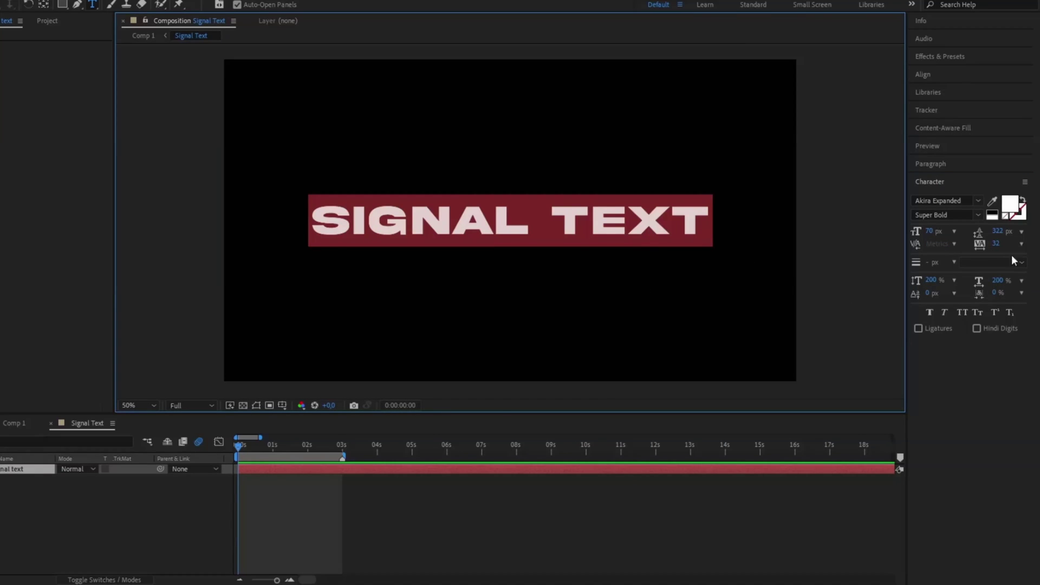
click(222, 451)
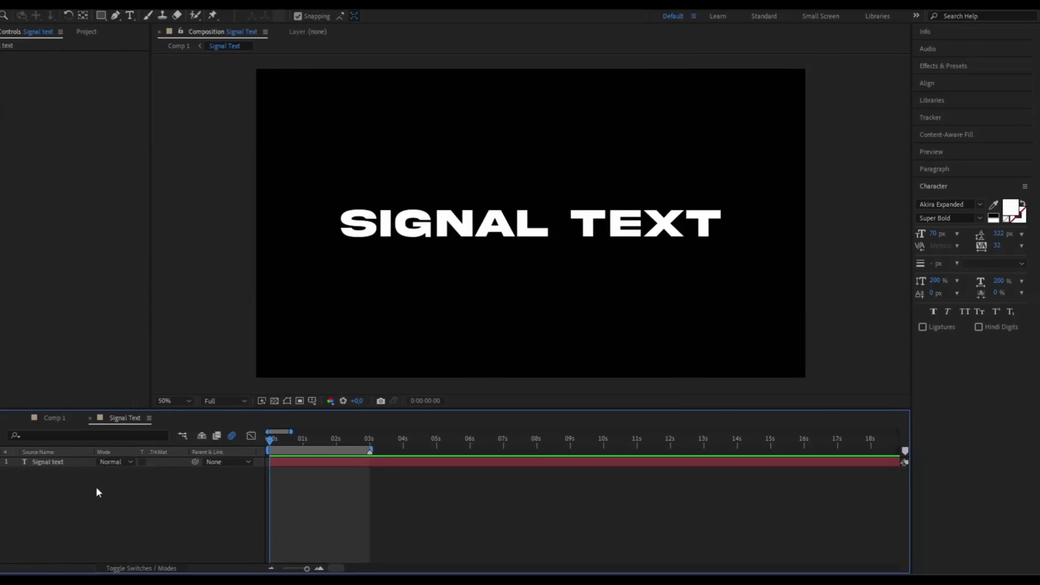
- Add an adjustment layer above the title text and apply the Transform effect to it
key(ctrl+alt+y)
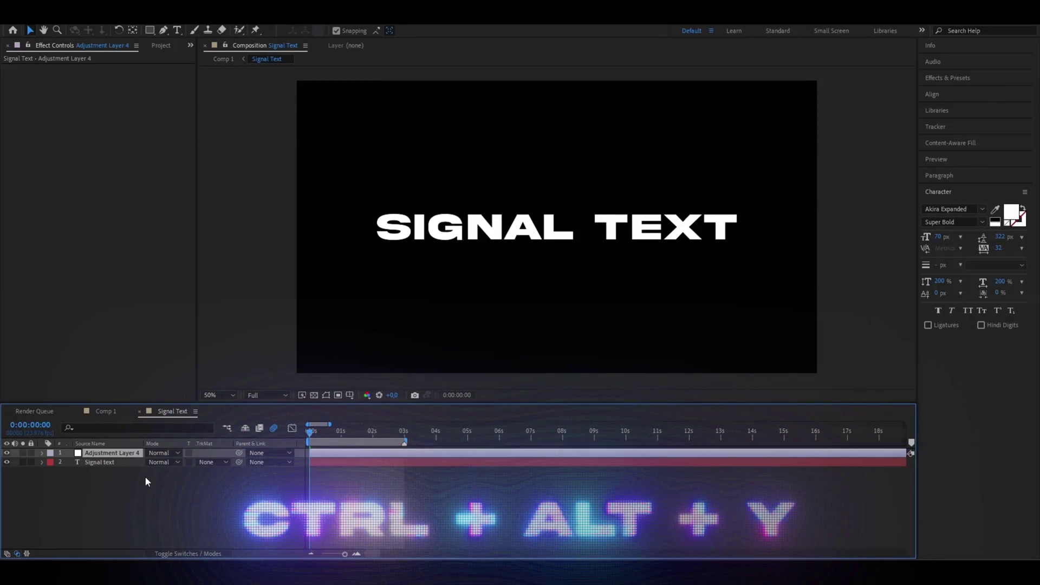
key(ctrl+space)
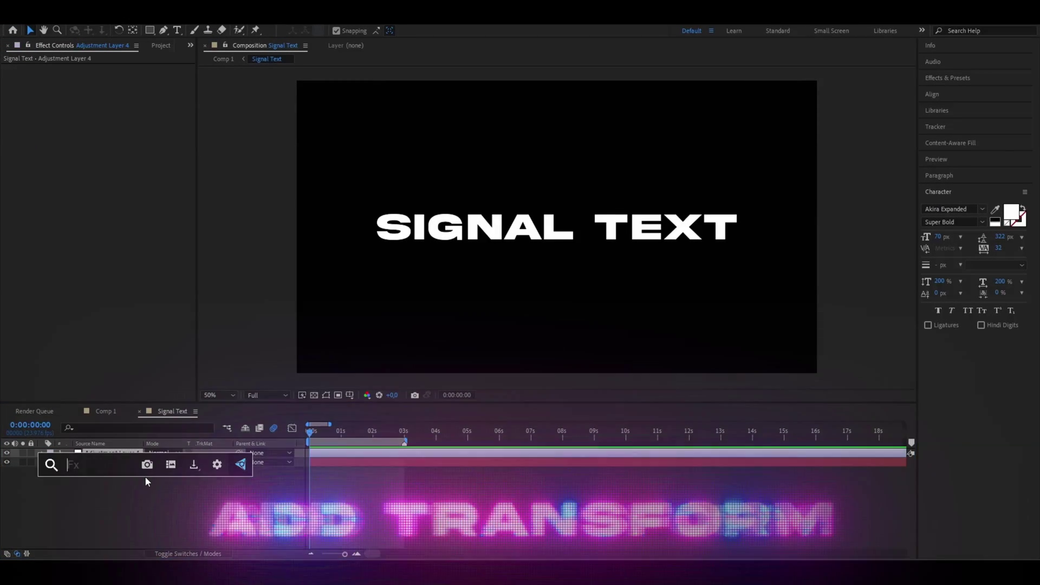
text(tr)
key(Return)
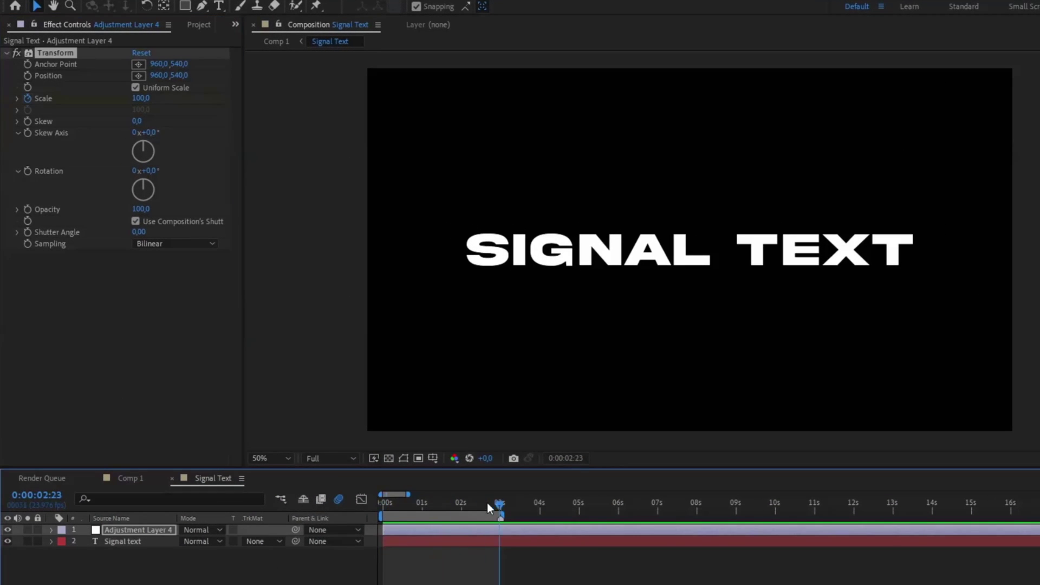
- Keyframe the adjustment layer's Transform effect Scale from 0 at the start to 100 at 3 seconds
click(141, 99)
text(0)
key(Return)
drag(385, 503, 513, 507)
click(136, 99)
text(100)
key(Return)
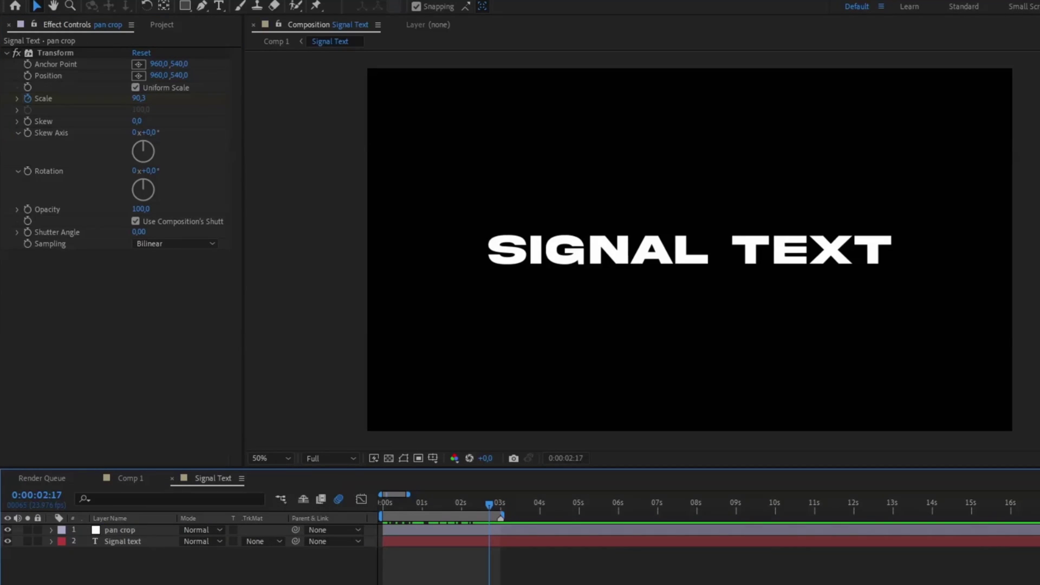
- Reveal the Scale keyframes of the Transform effect on the pan crop layer and apply Easy Ease to both
click(125, 531)
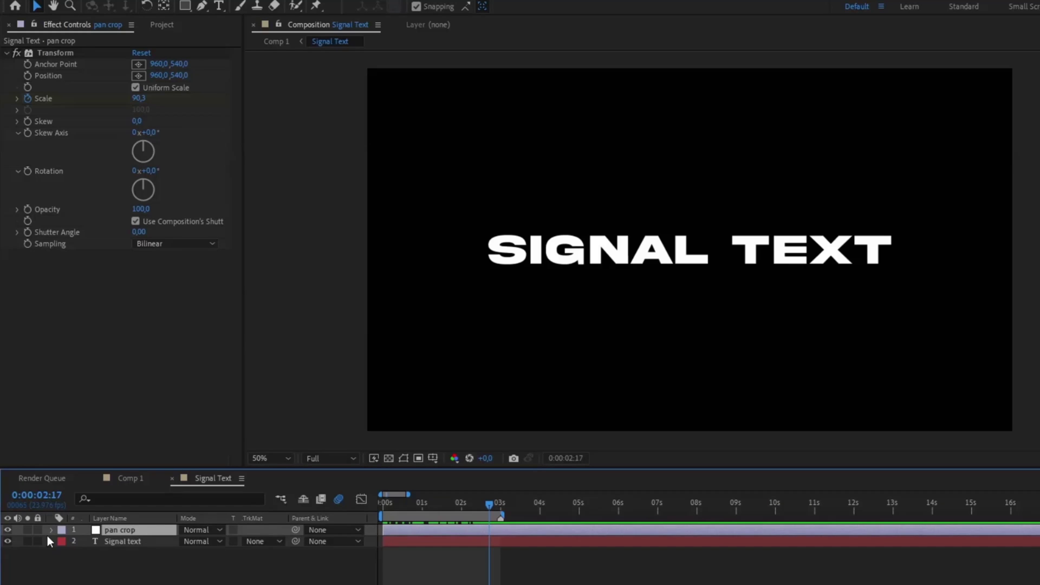
click(50, 532)
click(58, 541)
click(76, 552)
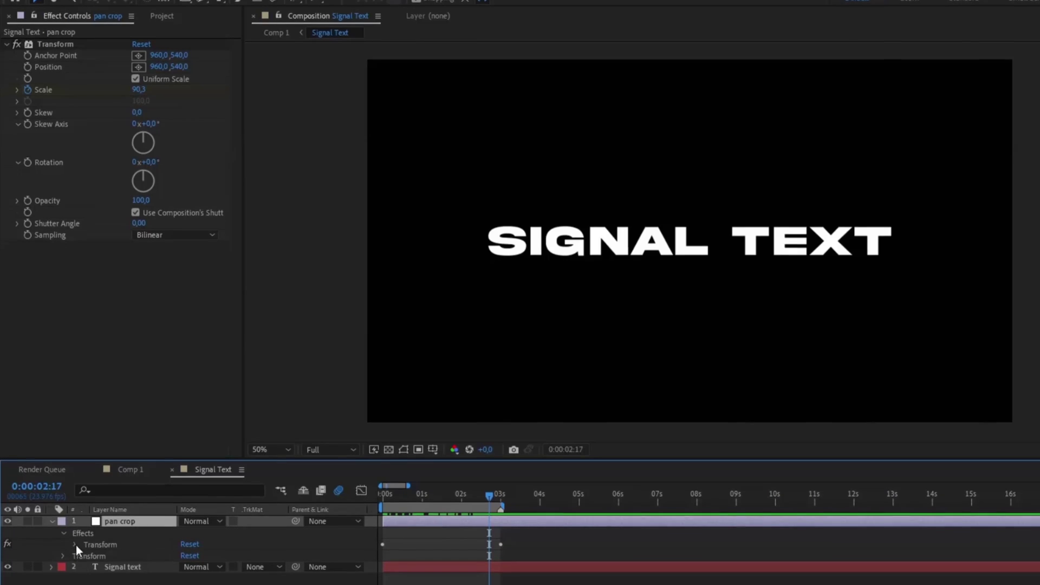
scroll(347, 568, down, 1)
drag(535, 548, 382, 556)
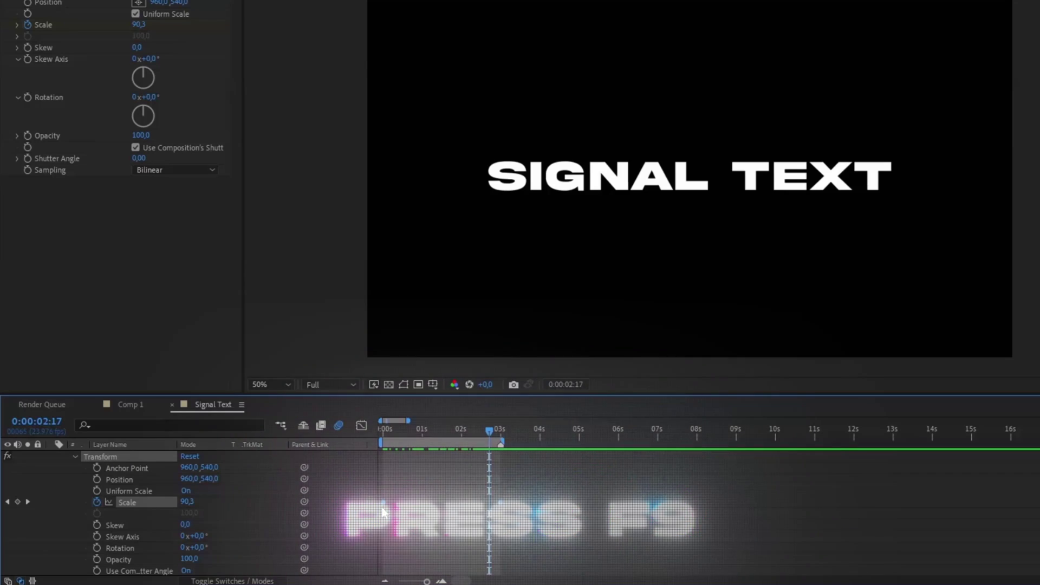
key(F9)
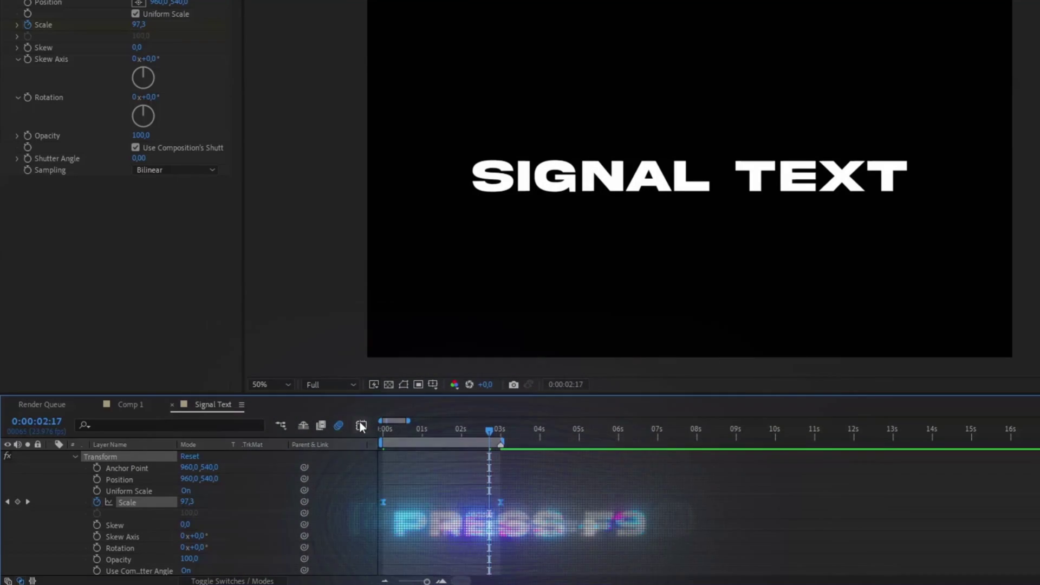
- Reshape the pan crop Scale speed graph so the zoom starts fast and slows toward the end, and preview the animation
click(361, 426)
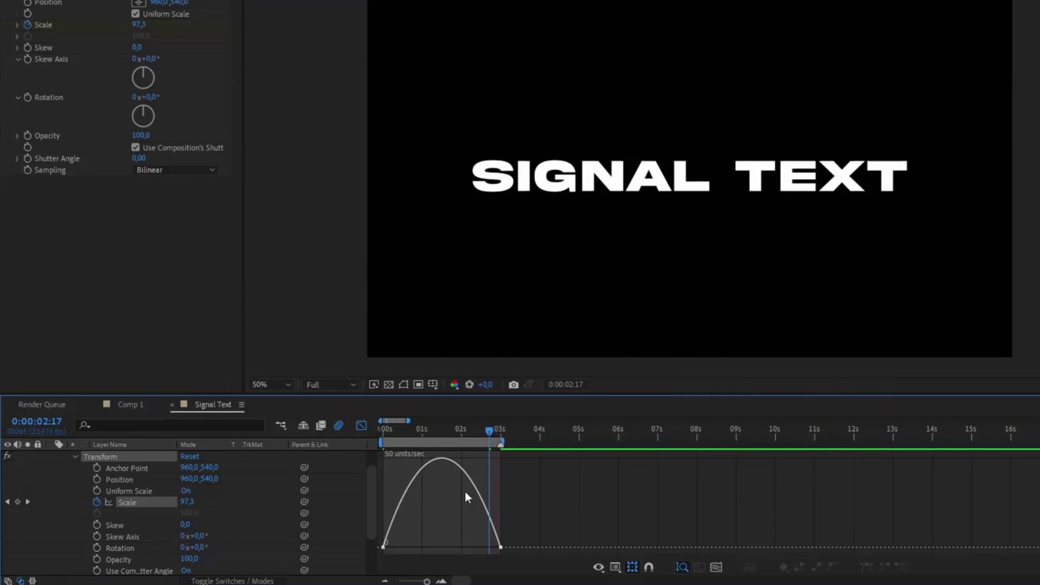
click(401, 504)
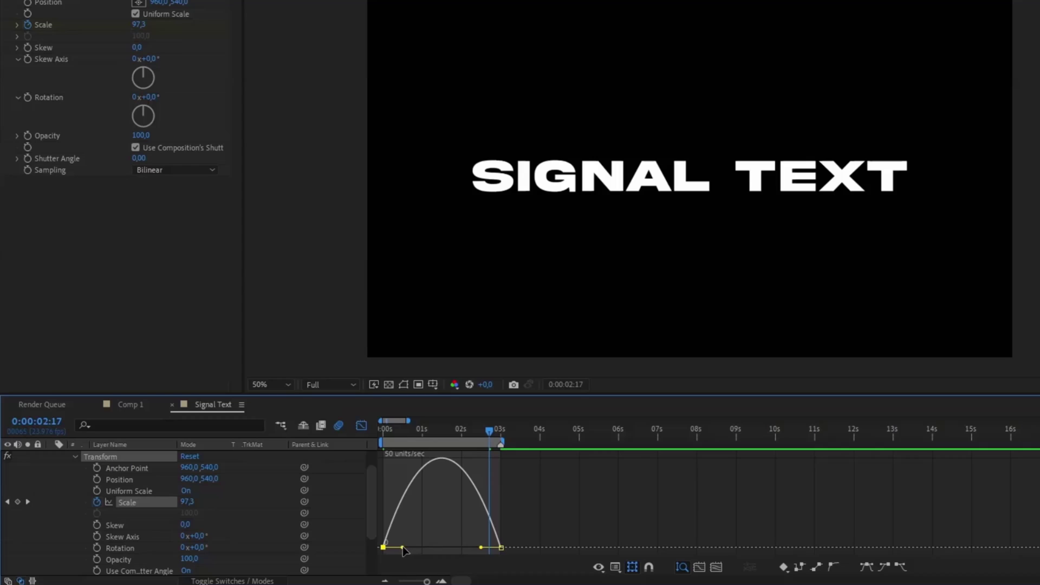
right_click(431, 501)
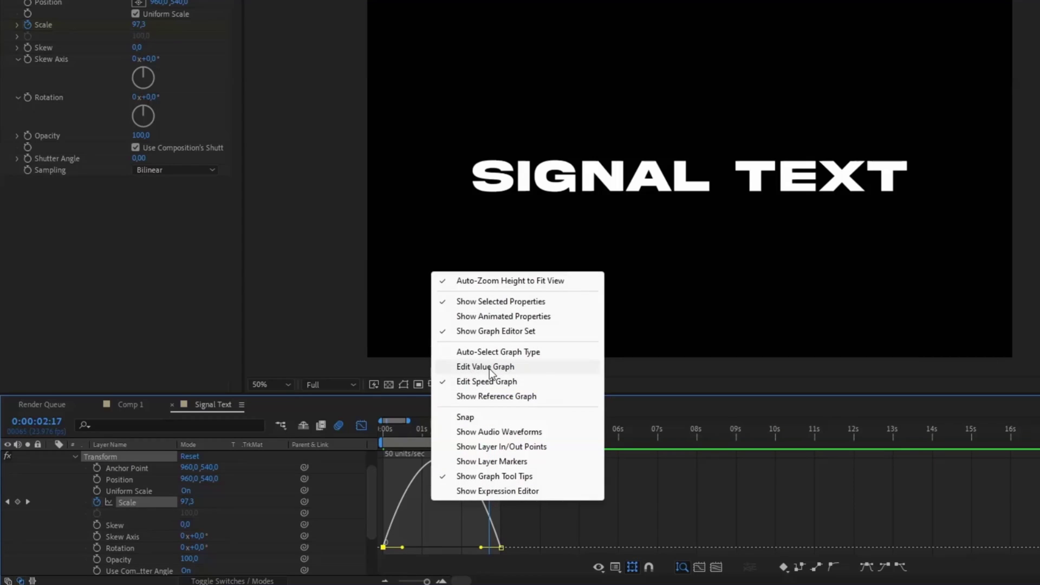
click(422, 547)
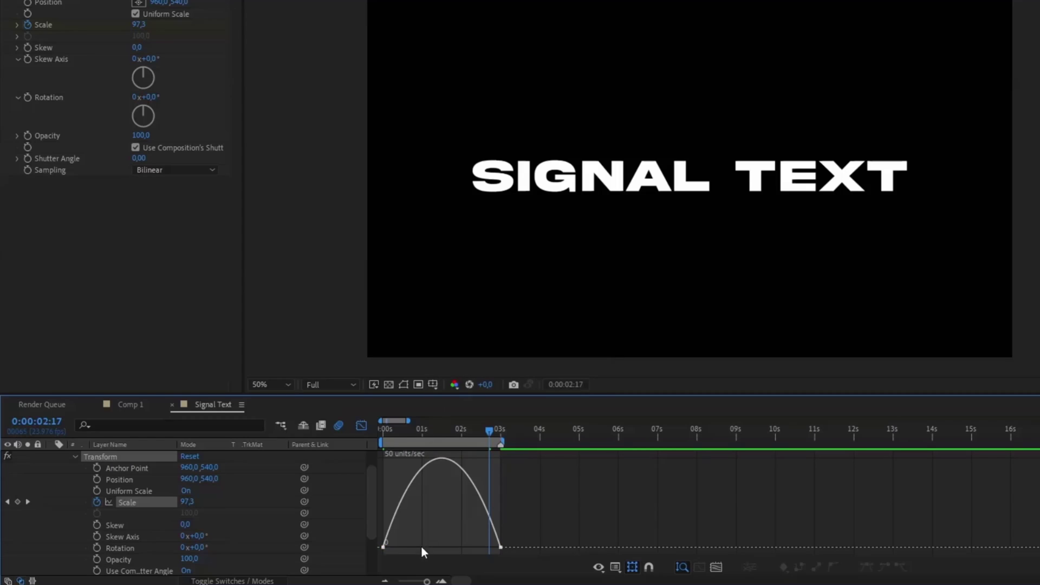
key(ctrl+a)
drag(403, 548, 382, 548)
drag(481, 548, 432, 549)
drag(412, 430, 376, 430)
key(space)
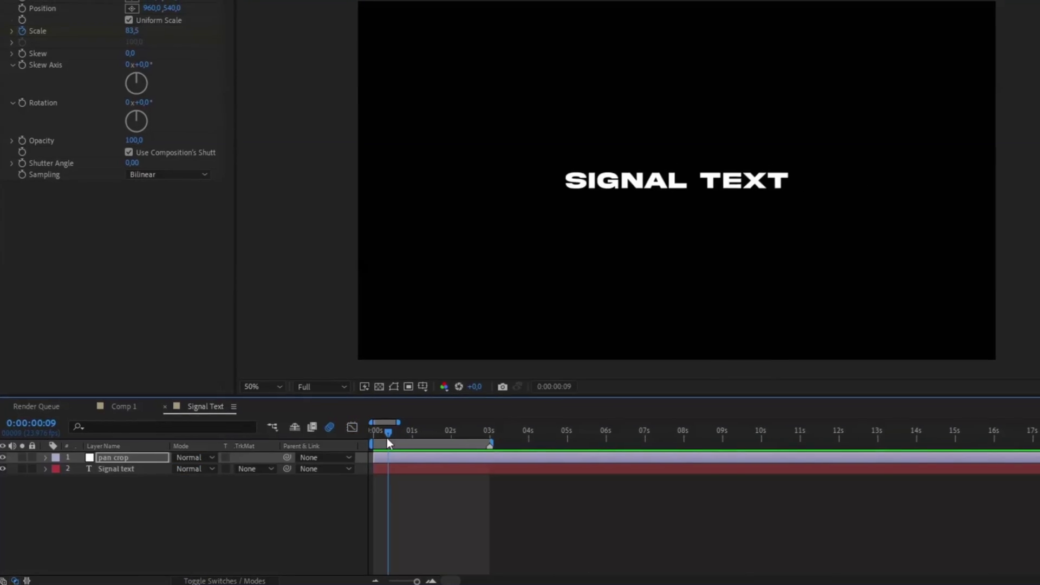
click(408, 432)
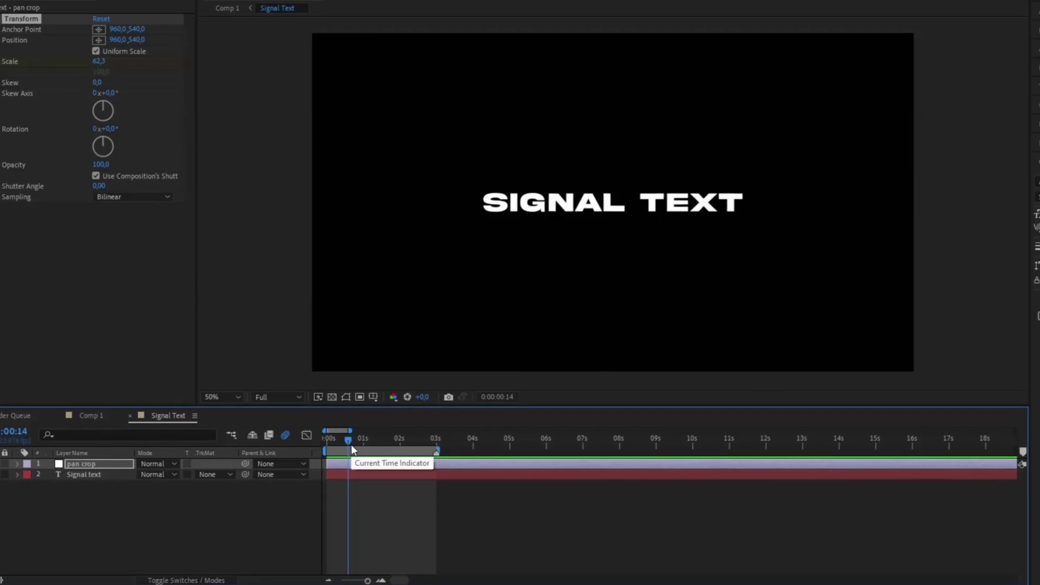
drag(375, 441, 389, 446)
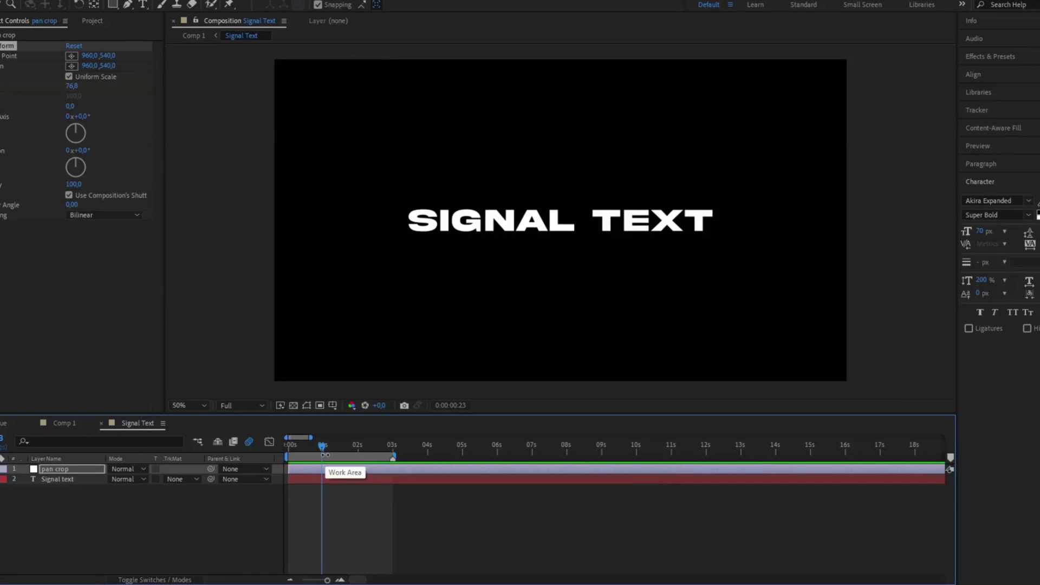
key(space)
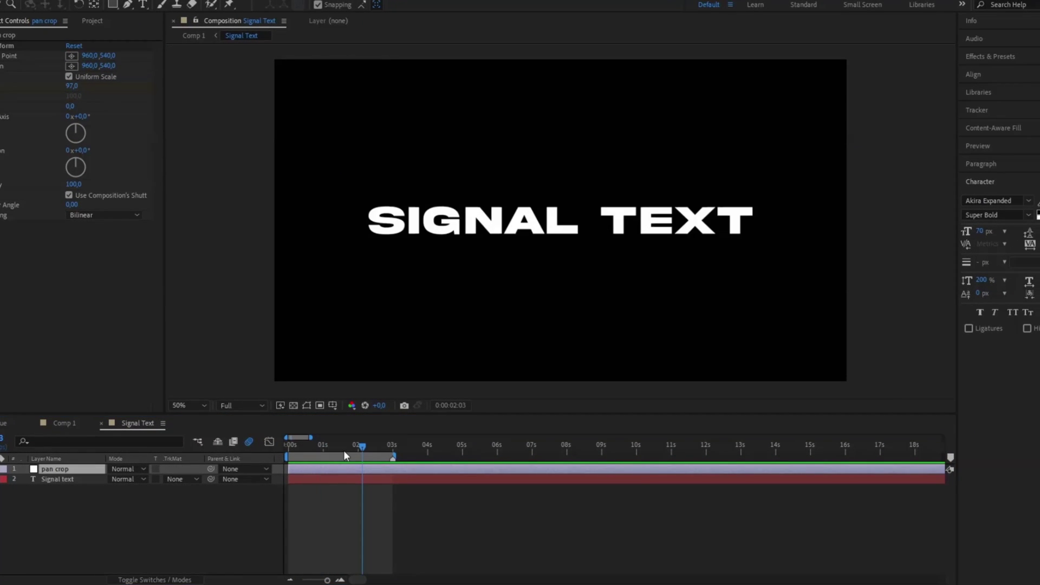
- Unlink the Signal text layer's Scale proportions and keyframe its horizontal scale at 0% at the start of the timeline
click(45, 479)
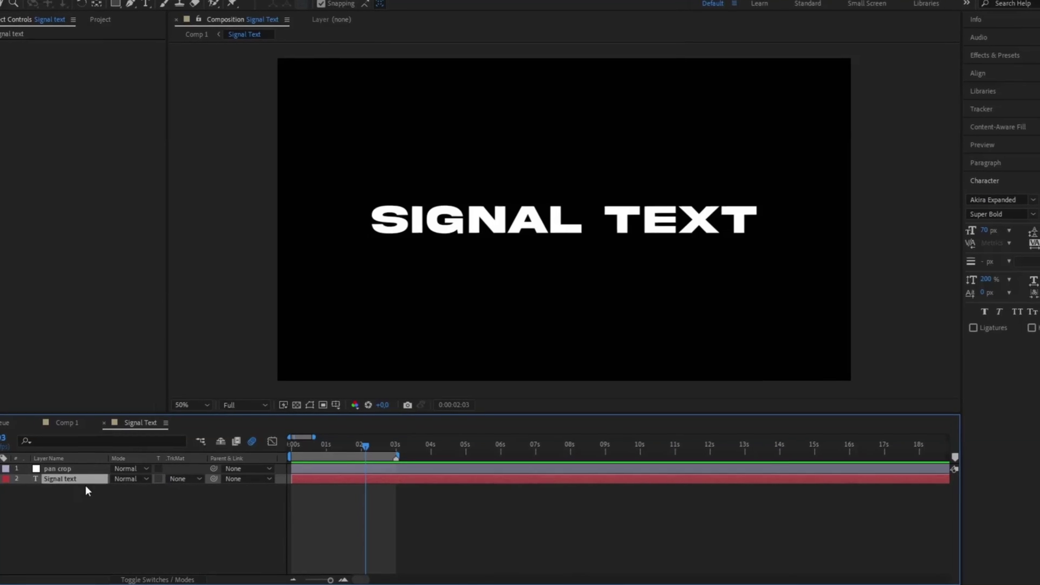
click(14, 477)
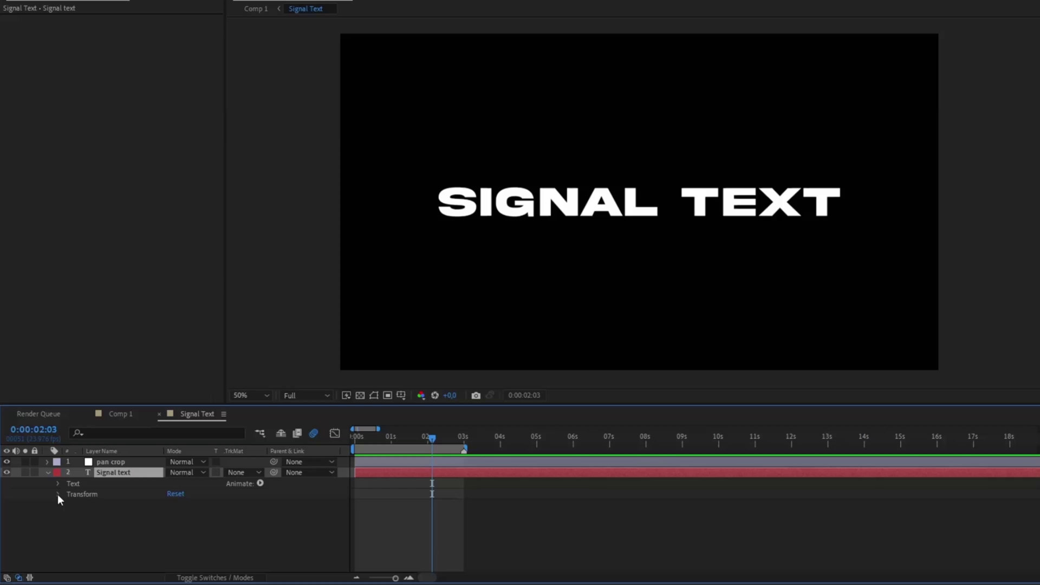
click(58, 495)
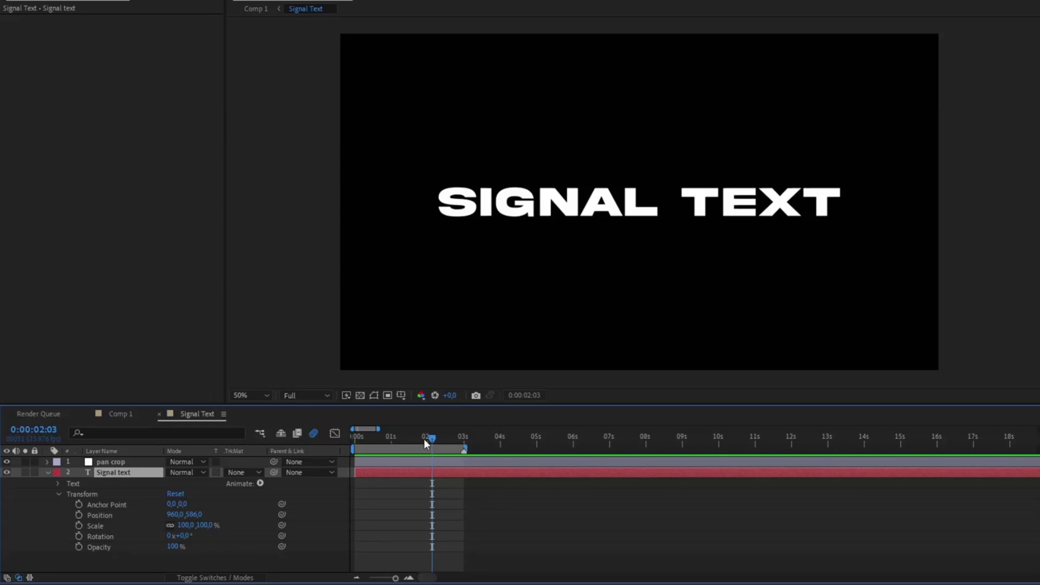
drag(428, 440, 326, 440)
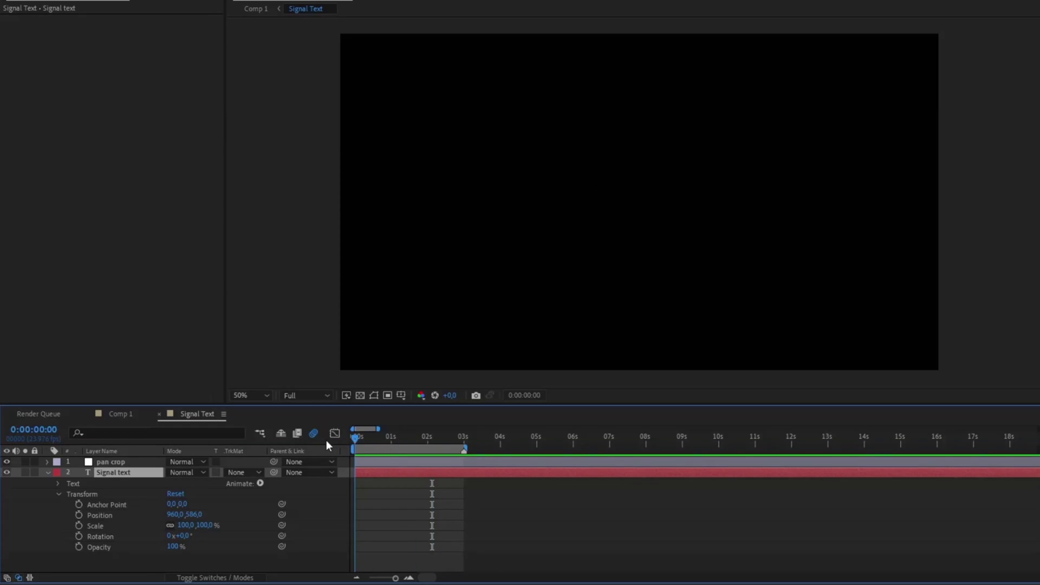
click(169, 526)
click(185, 525)
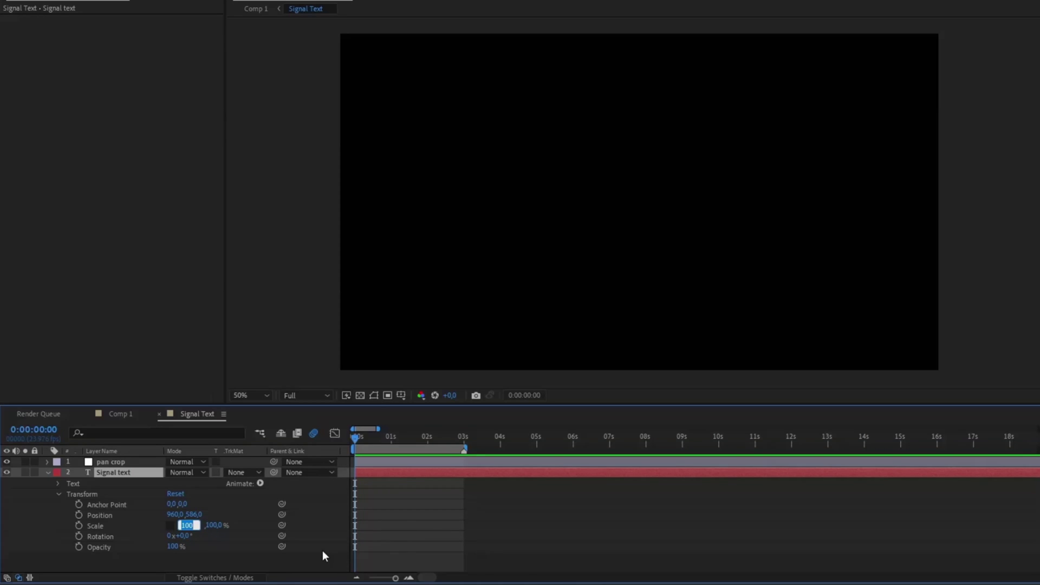
text(0)
key(Return)
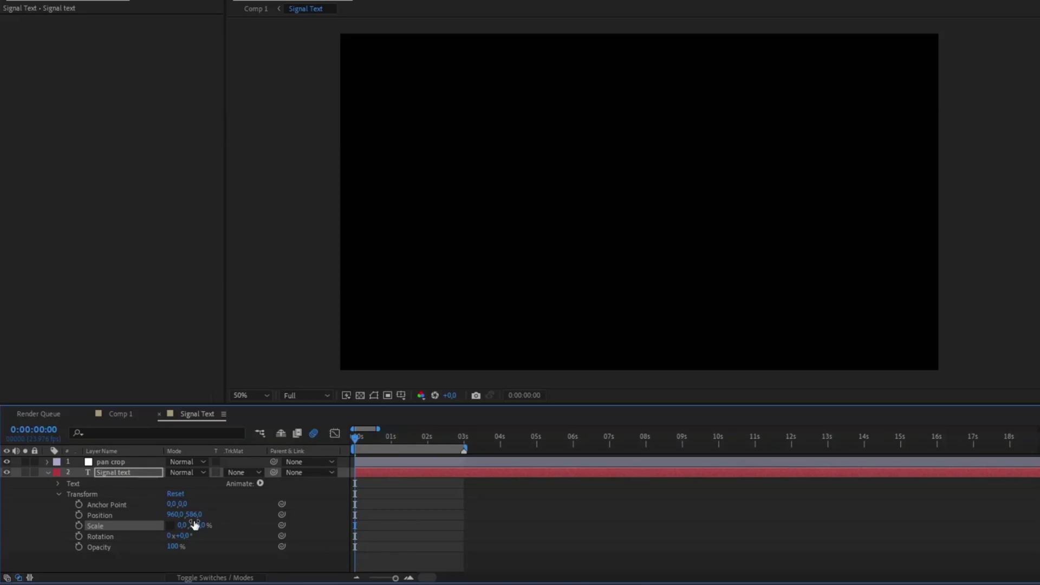
click(80, 527)
- Keyframe the text's horizontal scale back to full width at 3 seconds and apply Easy Ease to both Scale keyframes
drag(376, 440, 468, 438)
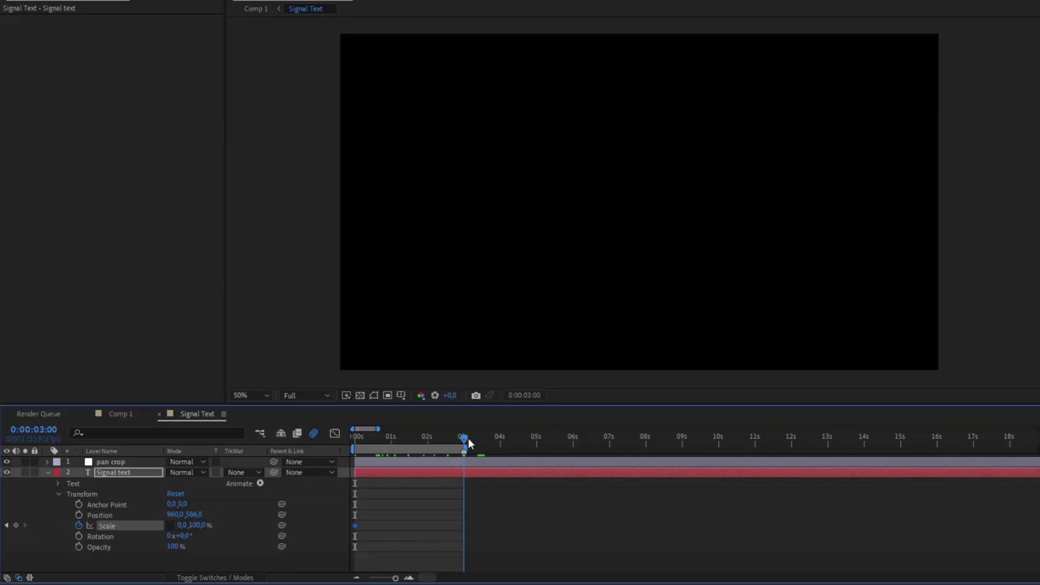
click(180, 526)
key(Return)
drag(352, 446, 450, 438)
key(Home)
drag(413, 525, 351, 529)
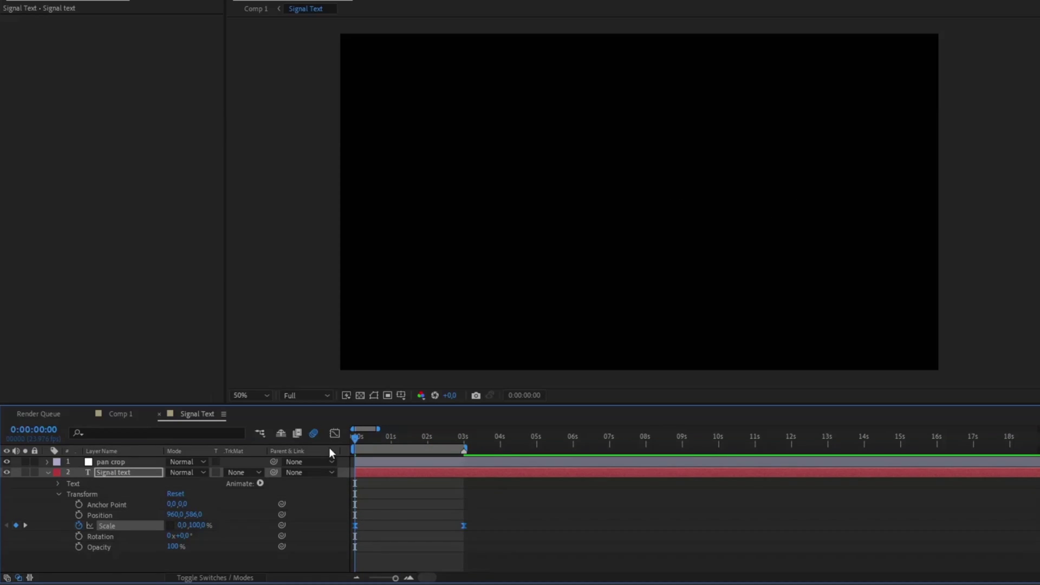
- Reshape the text layer's Scale speed graph so the horizontal stretch starts fast and eases out gradually, and preview it
click(335, 433)
mouse_move(380, 546)
mouse_down()
mouse_move(359, 547)
mouse_move(394, 547)
mouse_up()
key(space)
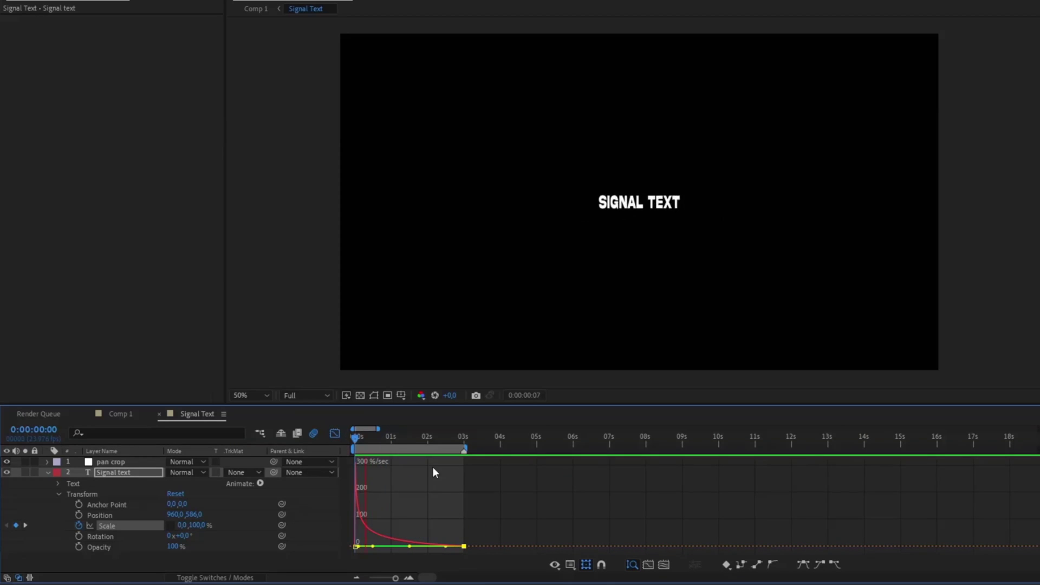
click(334, 434)
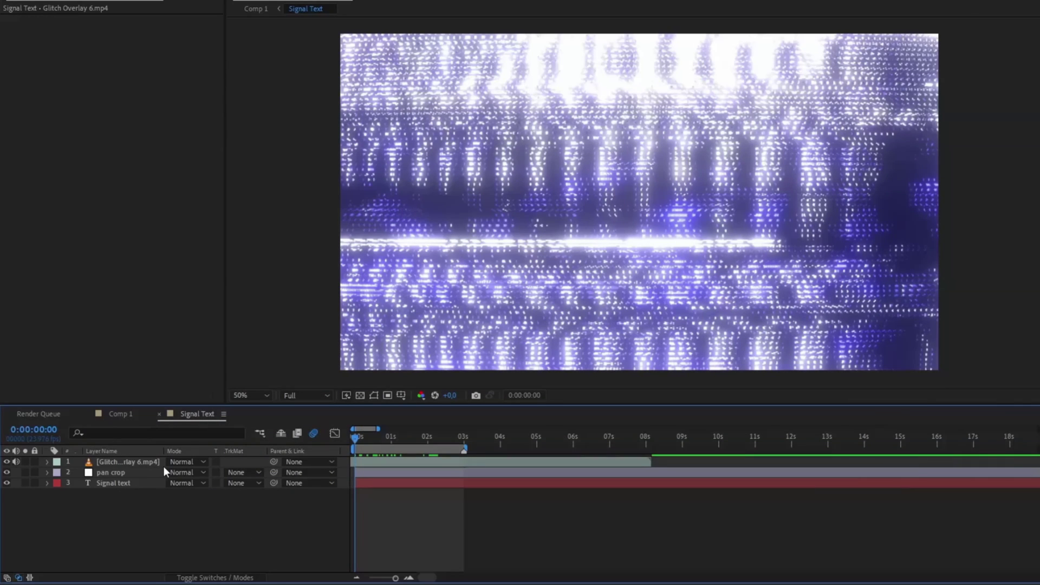
- Set the blend mode of the Glitch Overlay 6.mp4 layer to Overlay
click(170, 464)
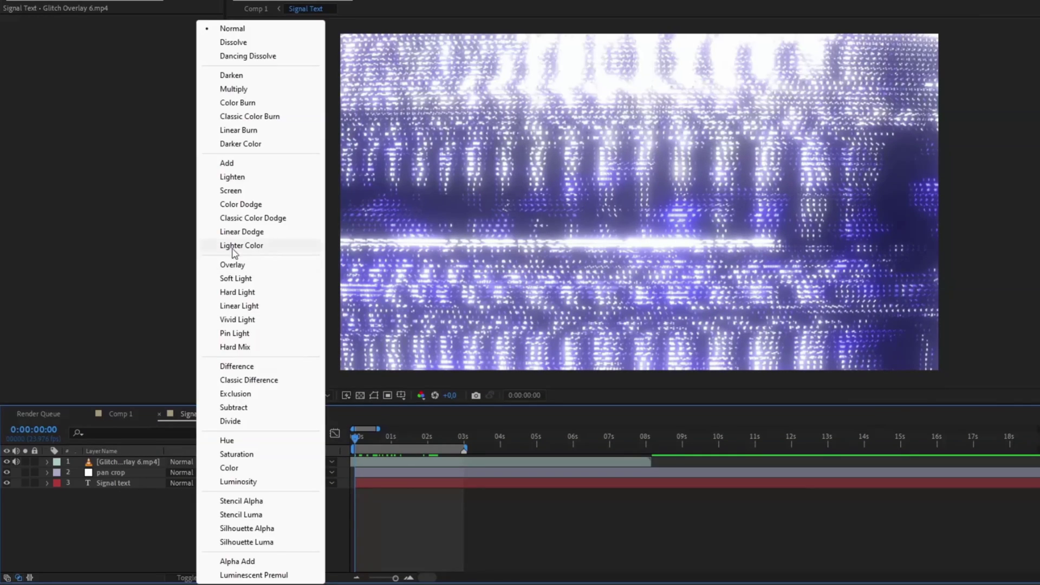
click(233, 264)
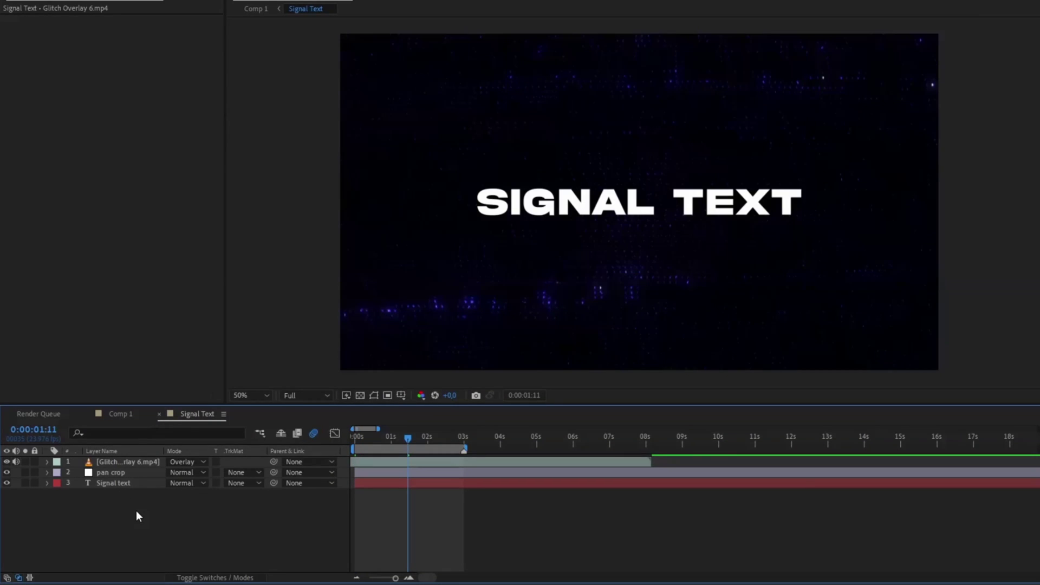
- Add an adjustment layer above the glitch overlay and apply the Deep Glow effect to it
key(ctrl+alt+y)
key(Home)
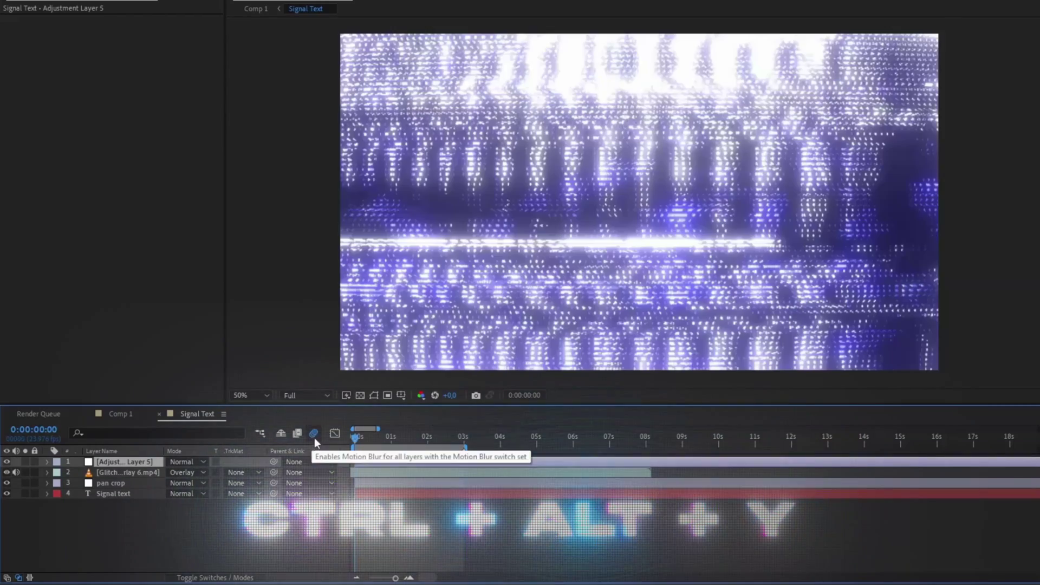
key(ctrl+space)
text(deep glow)
key(Return)
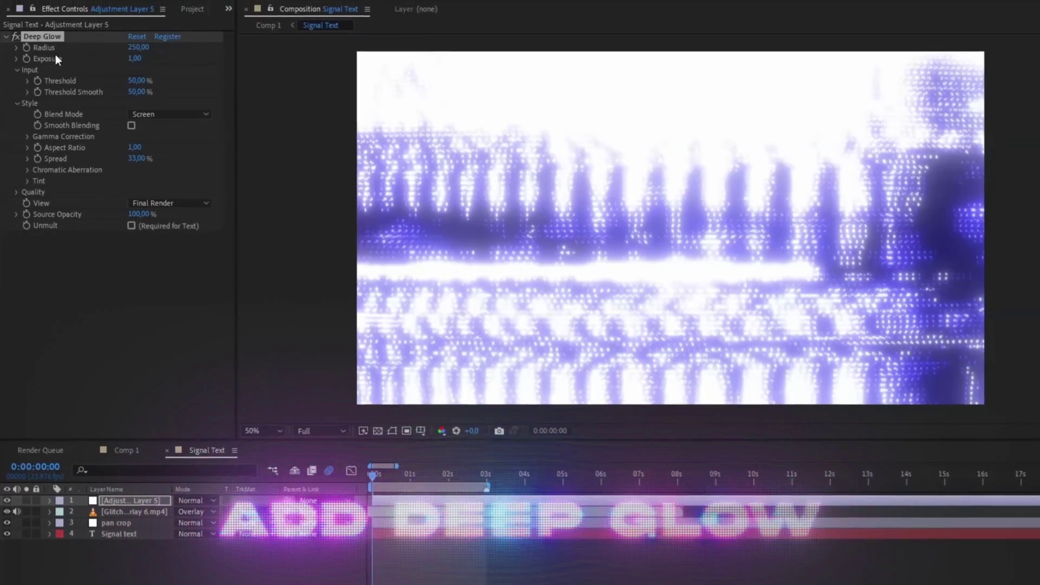
- Set the Deep Glow radius to 750 and exposure to 0,75, and enable Smooth Blending
click(136, 39)
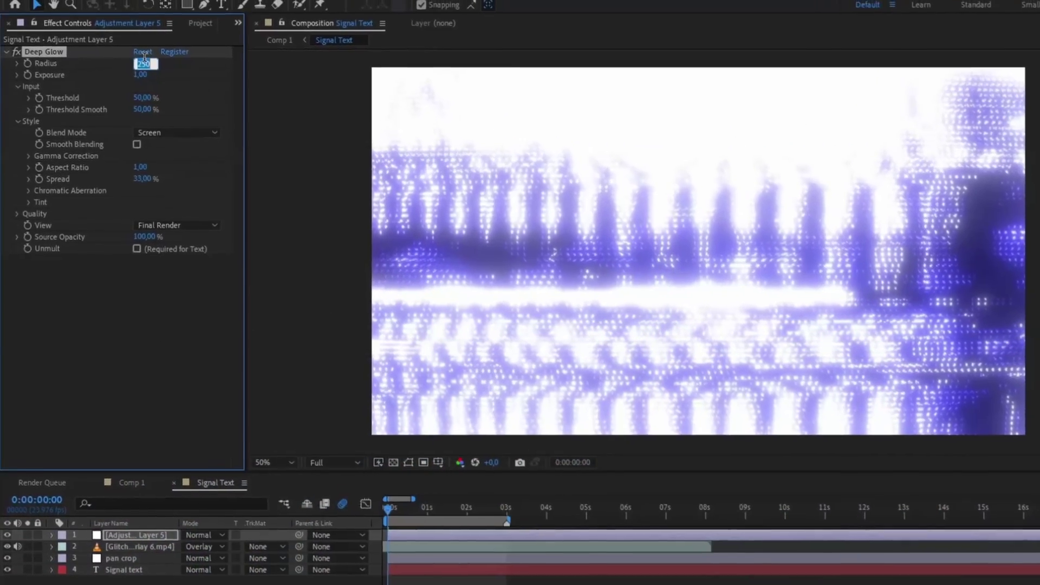
text(750)
key(Return)
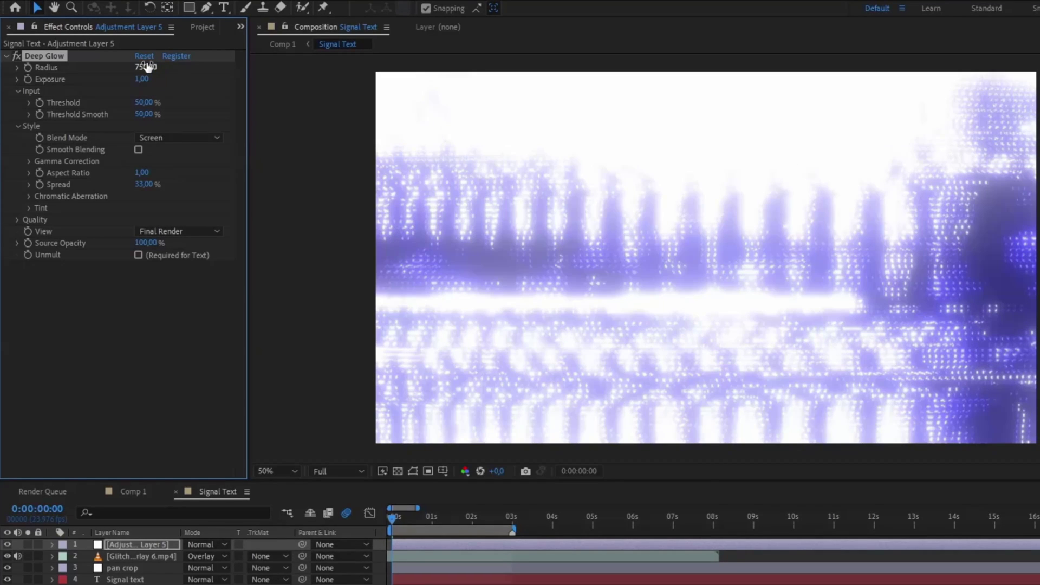
click(141, 79)
text(0.75)
key(Return)
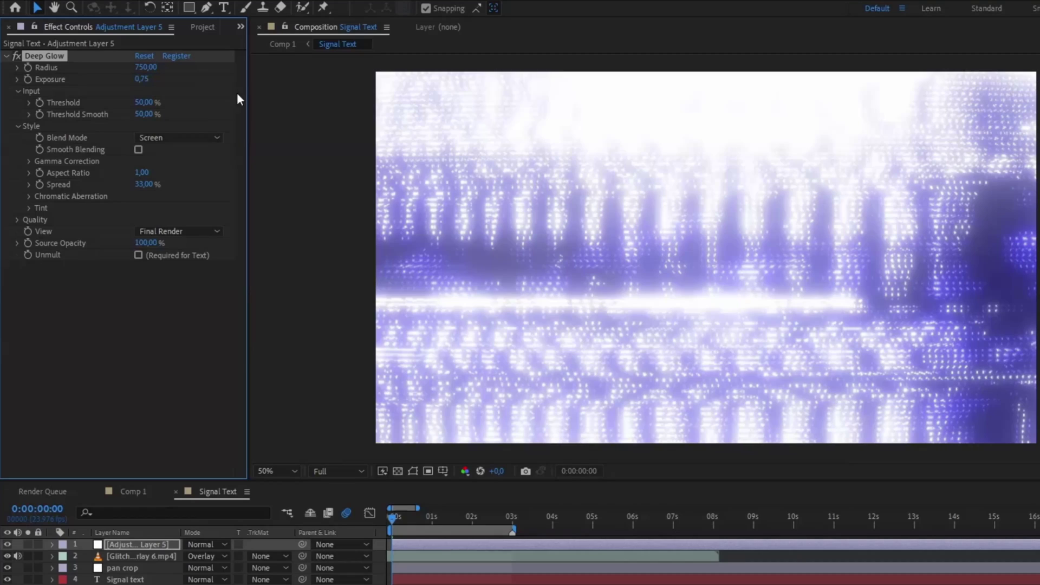
click(138, 150)
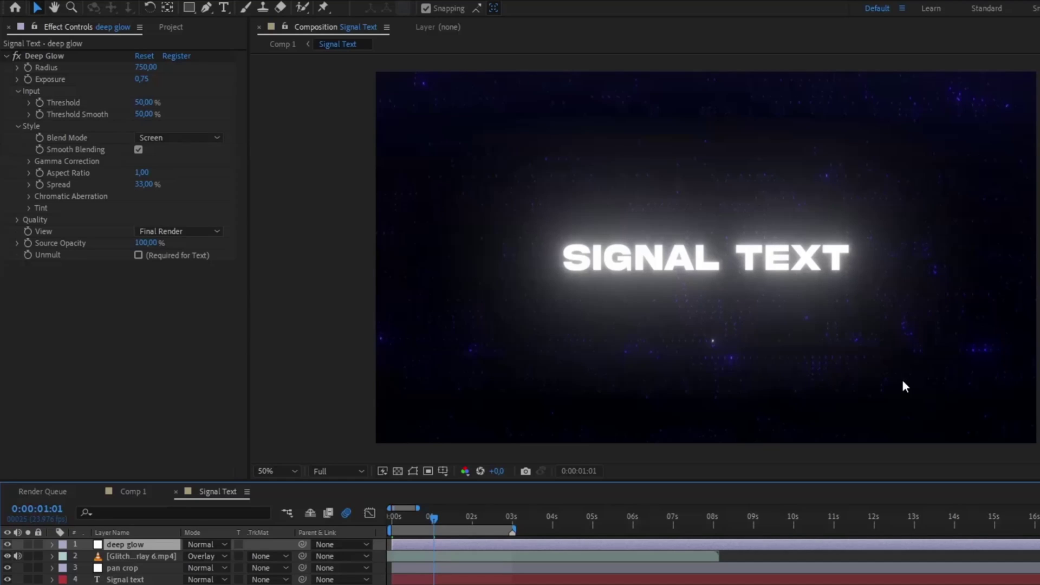
- Add an adjustment layer above the deep glow layer and apply the Signal effect to it
key(ctrl+alt+y)
key(ctrl+space)
text(signal)
key(Return)
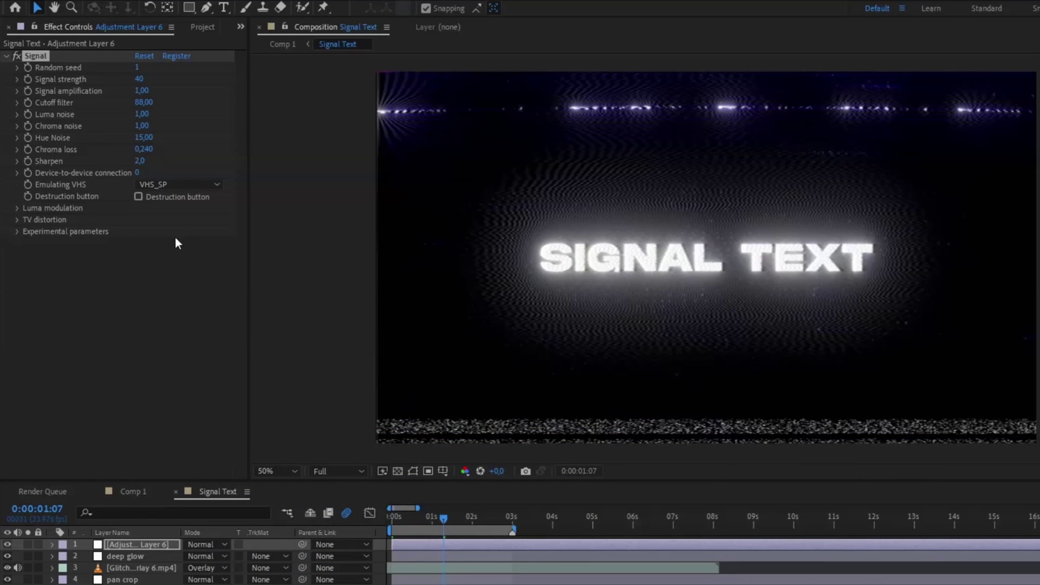
- Set the Signal effect's strength to 200, cutoff filter to 200, luma noise to 10 and Emulating VHS to VHS_EP
click(141, 78)
text(200)
key(Tab)
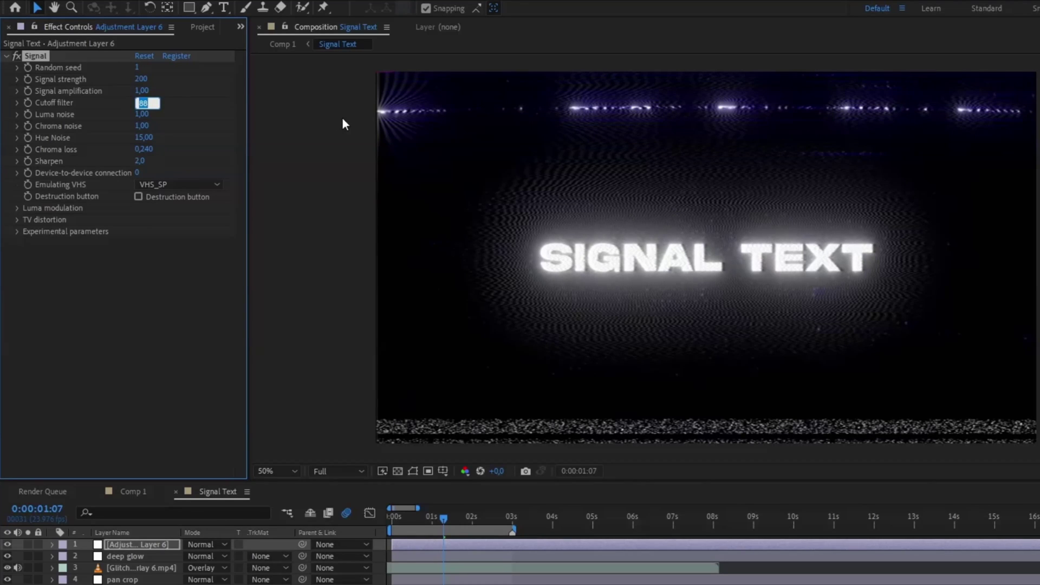
text(200)
key(Tab)
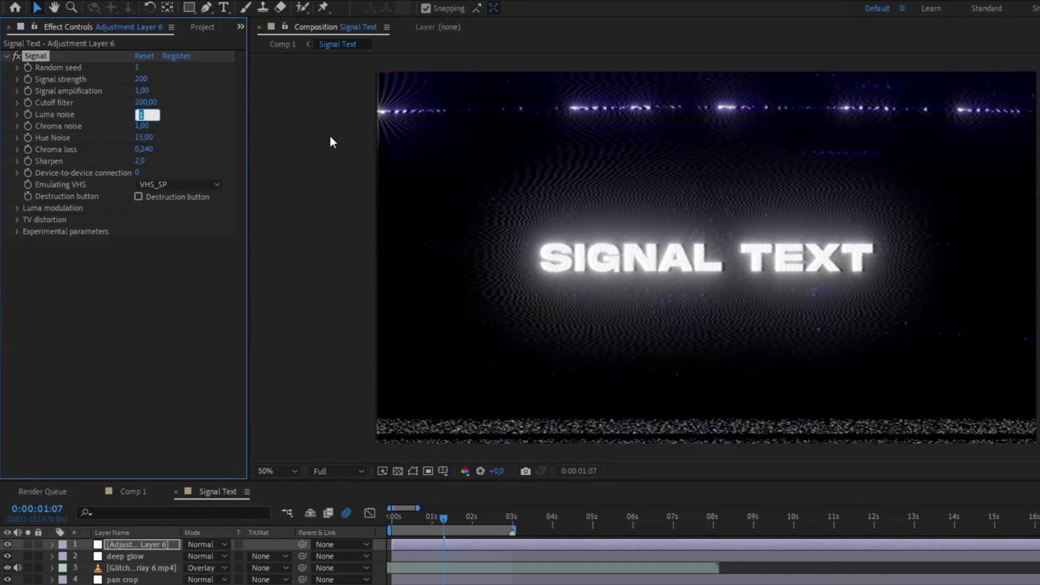
text(10)
key(Return)
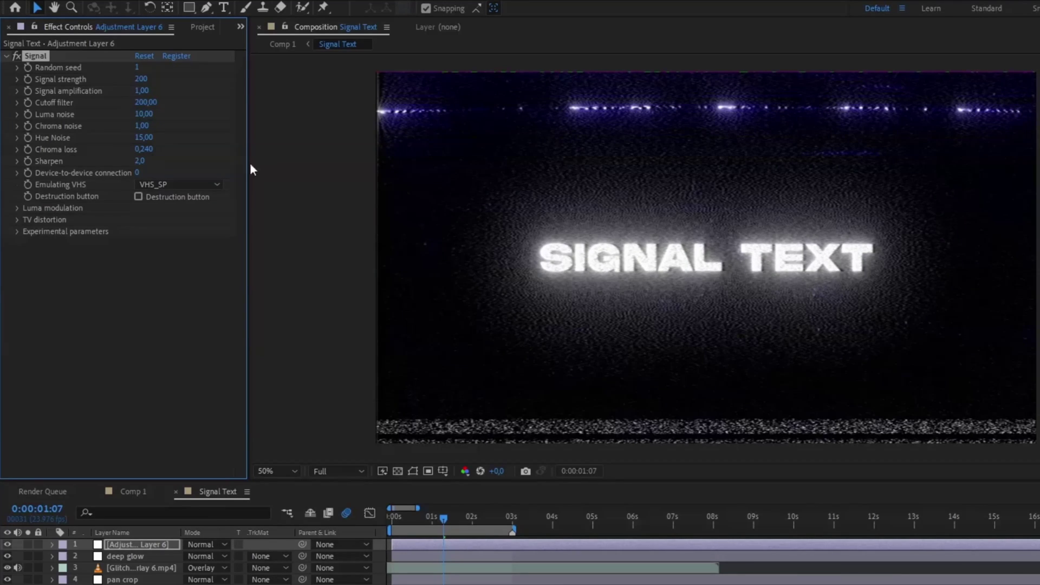
click(150, 184)
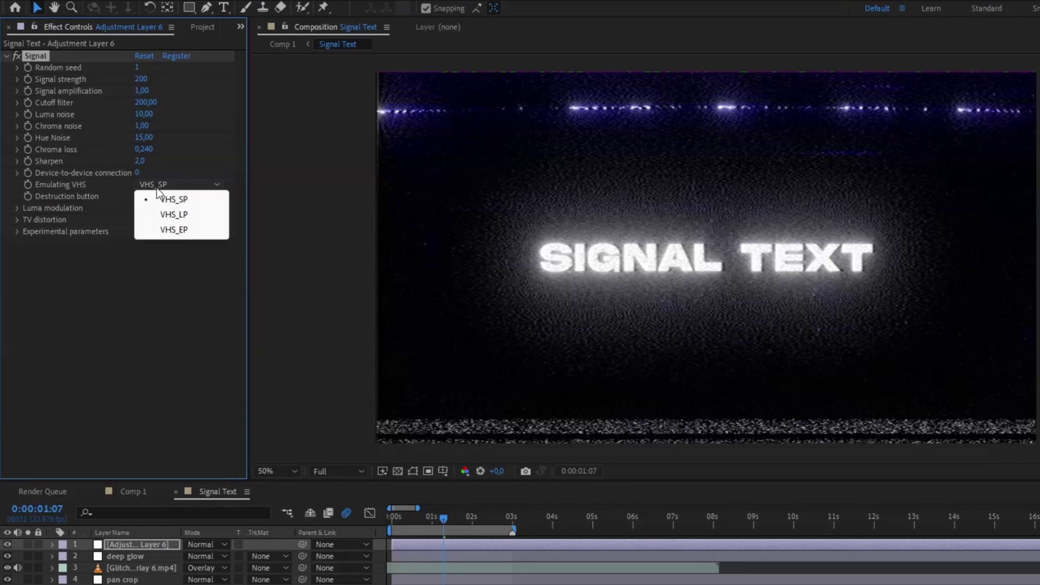
click(175, 230)
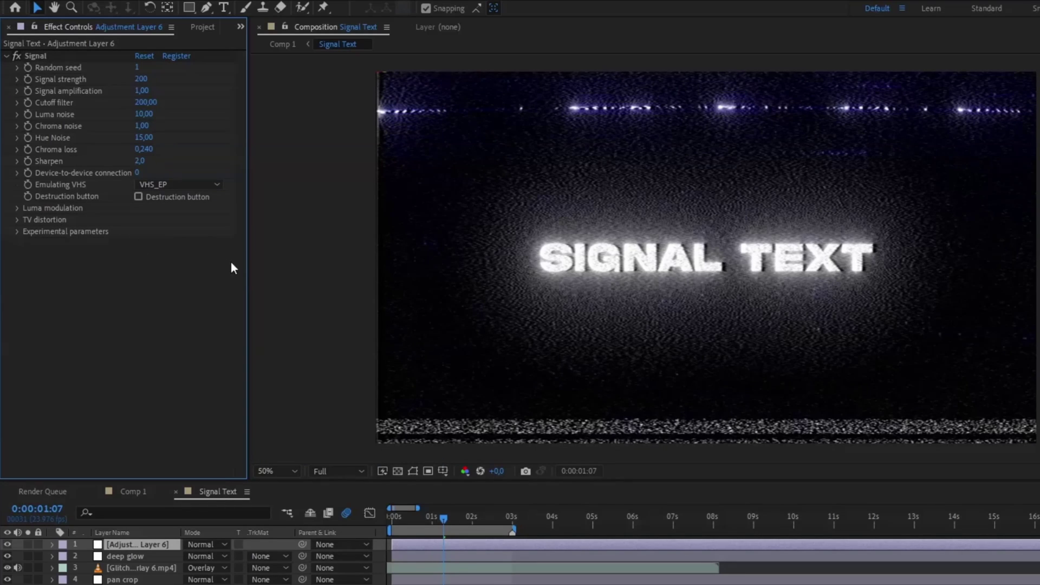
- Turn off Tape Errors in the Signal effect's luma modulation and set its frequency to 0,6
click(18, 209)
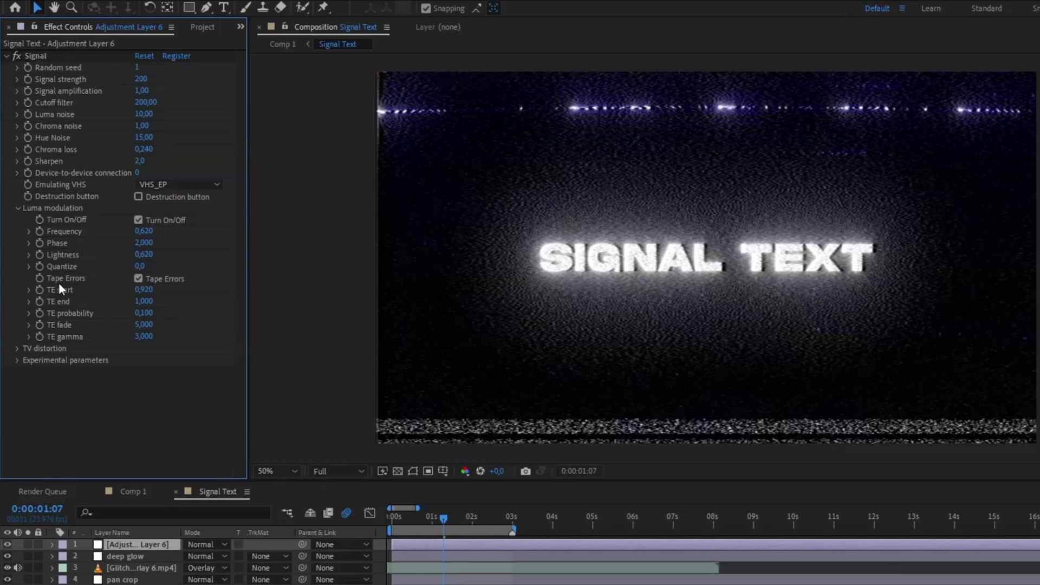
click(138, 279)
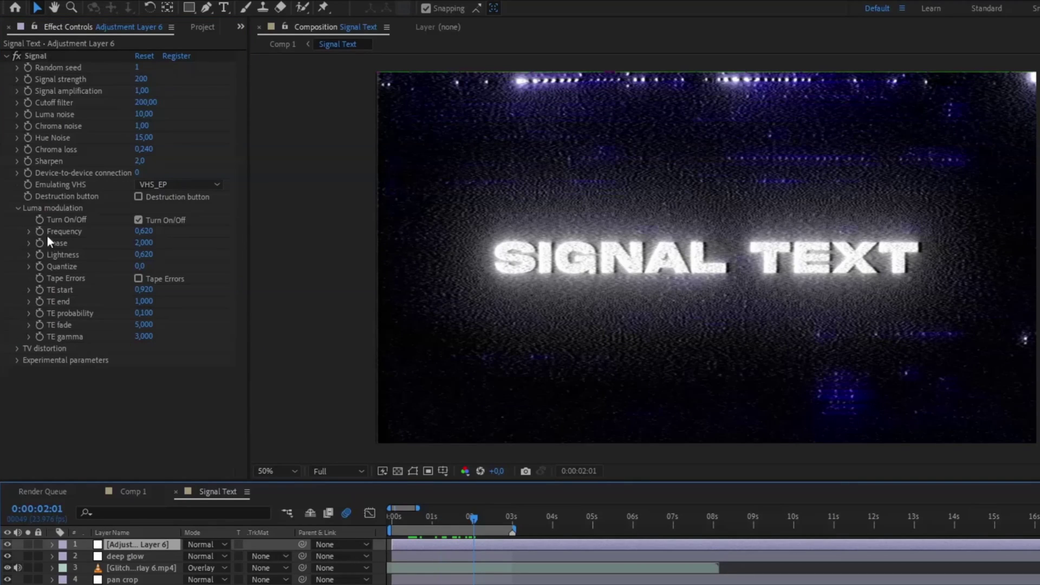
click(145, 232)
text(0)
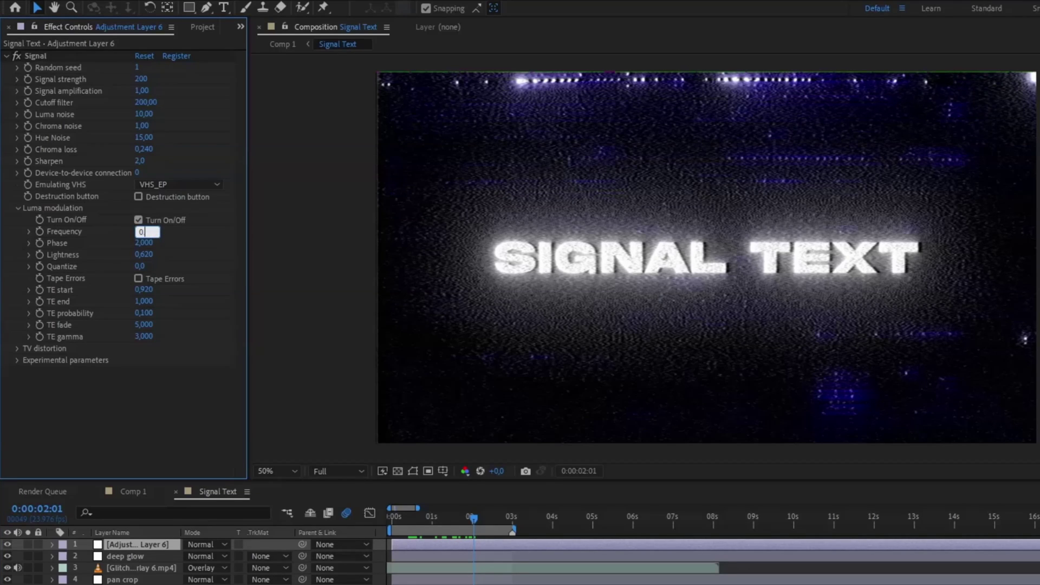
text(,6)
key(Tab)
- Set the luma modulation phase to 1,7, lightness to 0,58 and quantize to 10
text(1,)
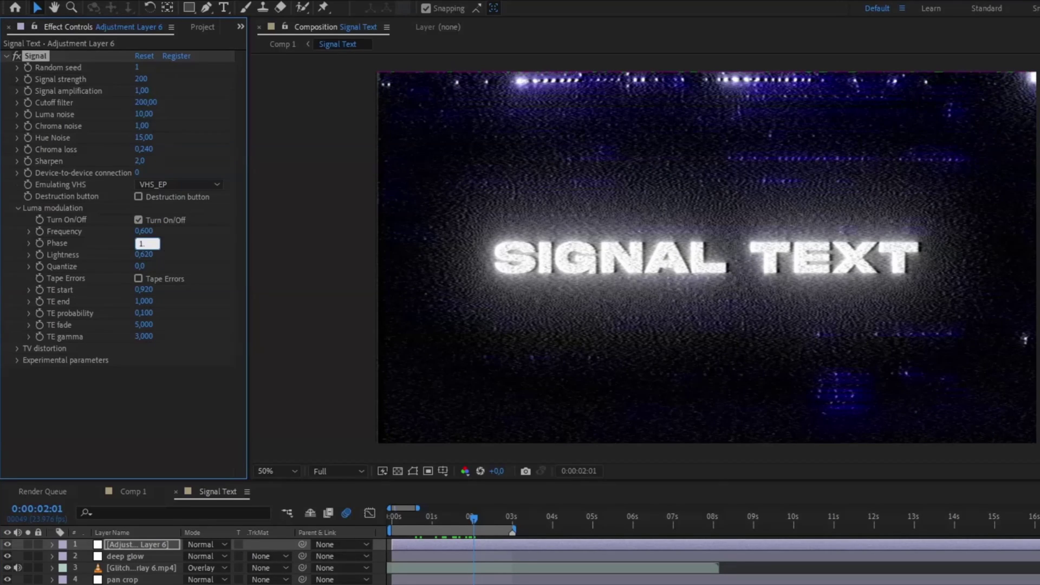
text(7)
key(Tab)
text(0)
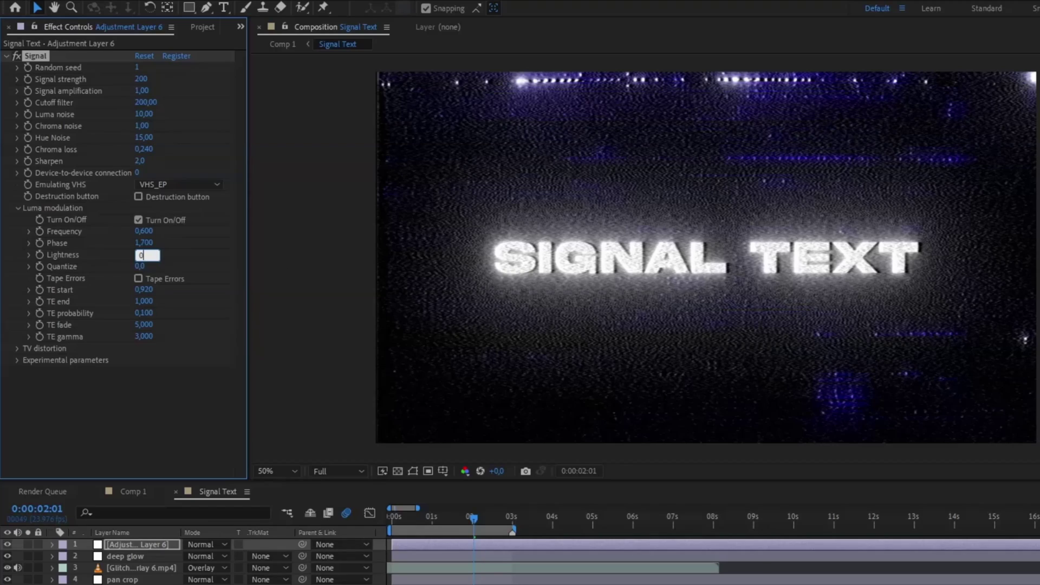
text(,58)
key(Return)
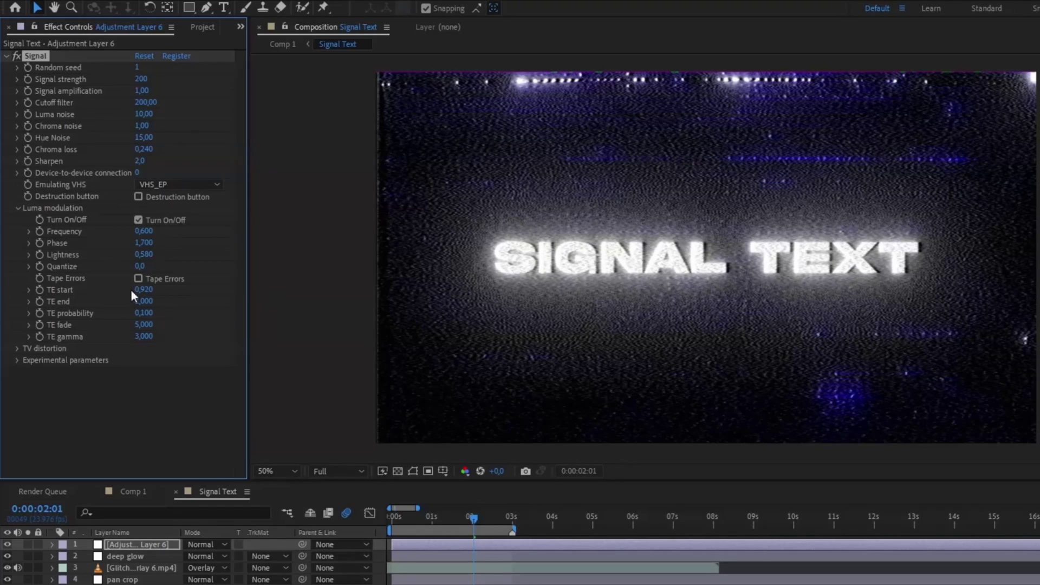
click(140, 266)
text(10)
key(Return)
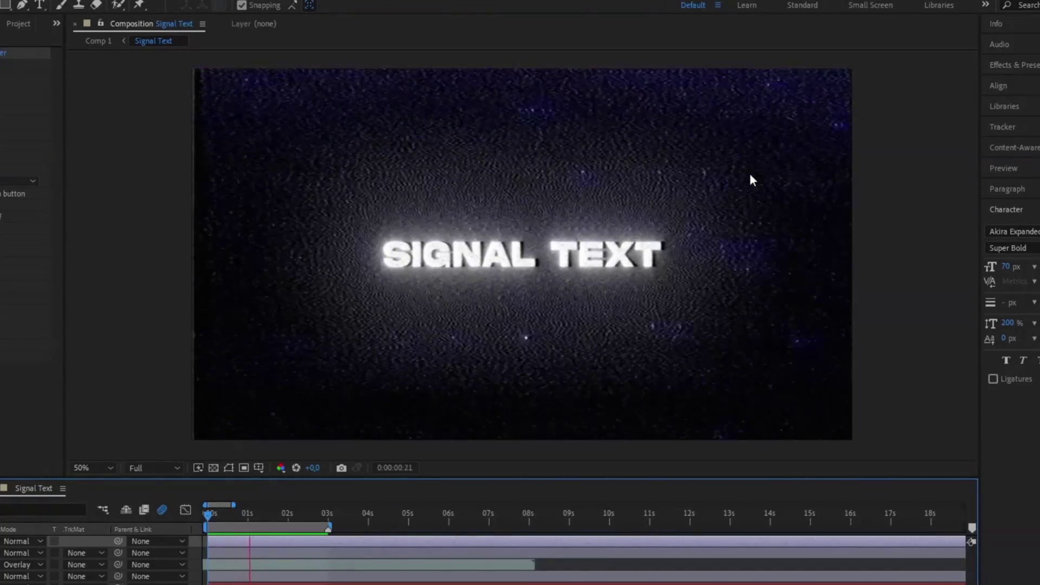
- Pre-compose all five layers of the Signal Text composition into a new composition named v1
click(262, 518)
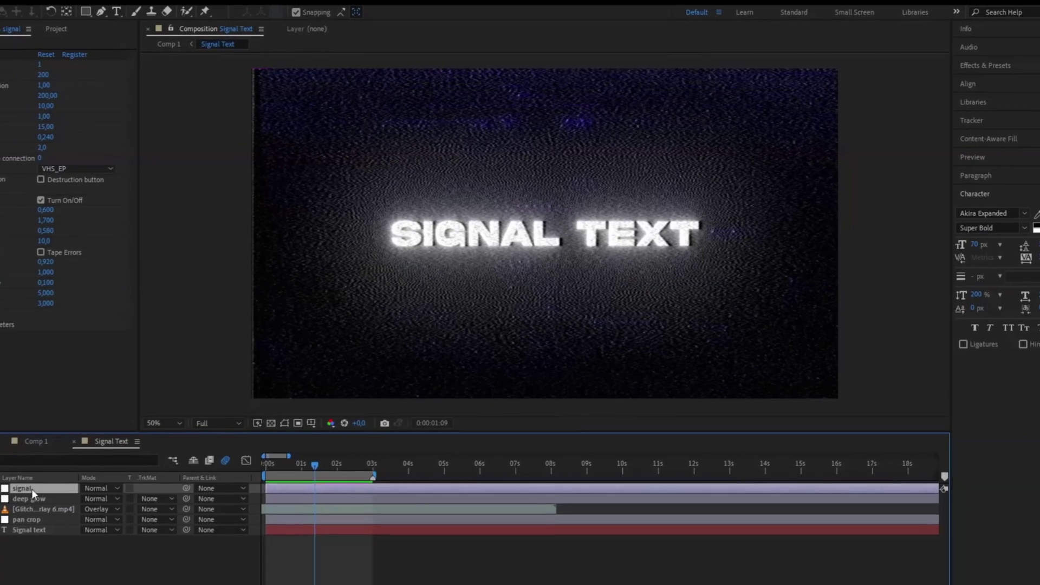
shift+click(25, 542)
right_click(92, 502)
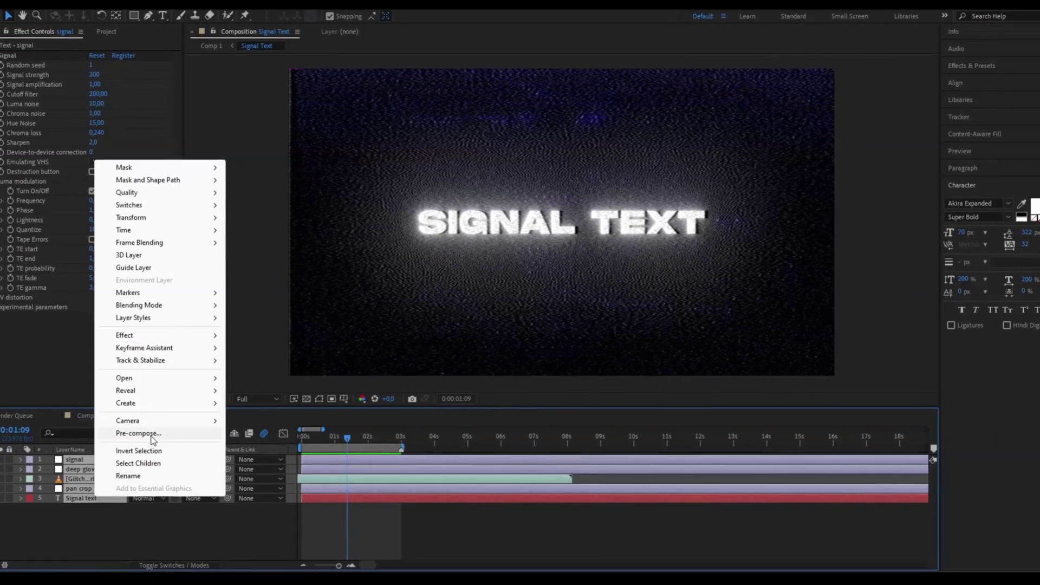
click(152, 433)
key(BackSpace)
text(v1)
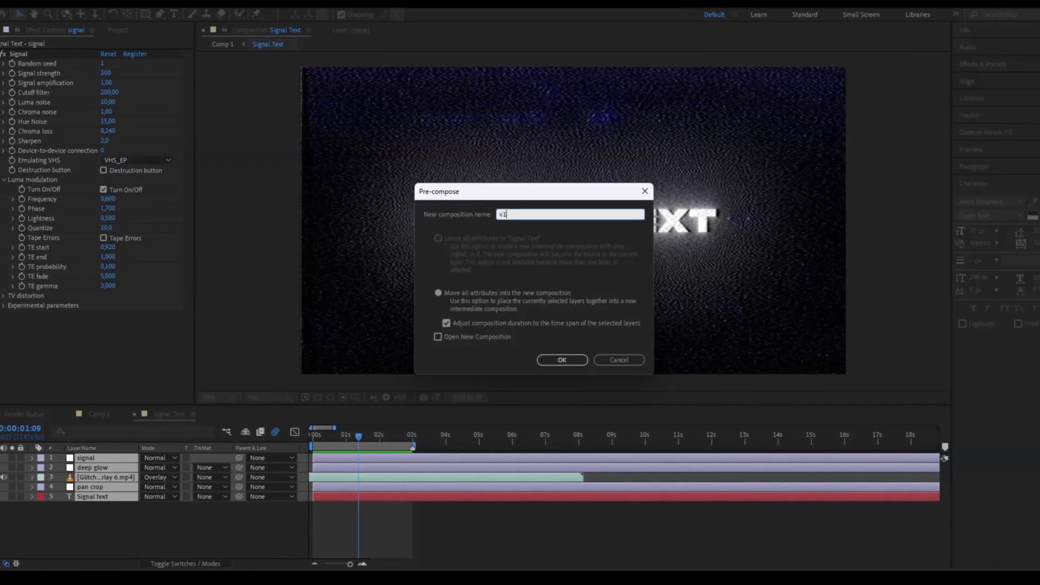
key(Return)
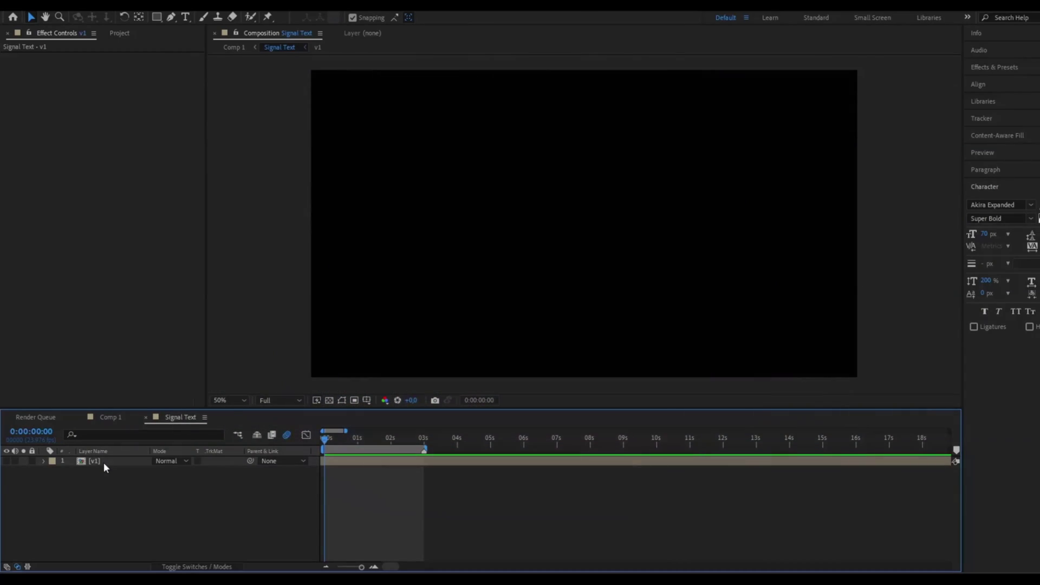
- Copy all layers from inside the v1 composition and paste them into the Signal Text composition
double_click(103, 462)
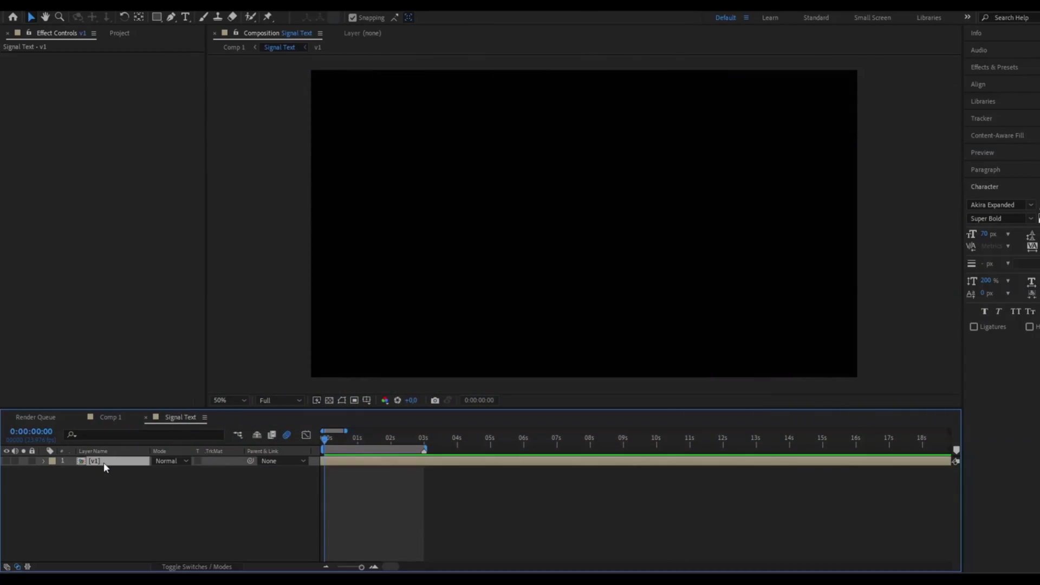
click(102, 469)
key(ctrl+a)
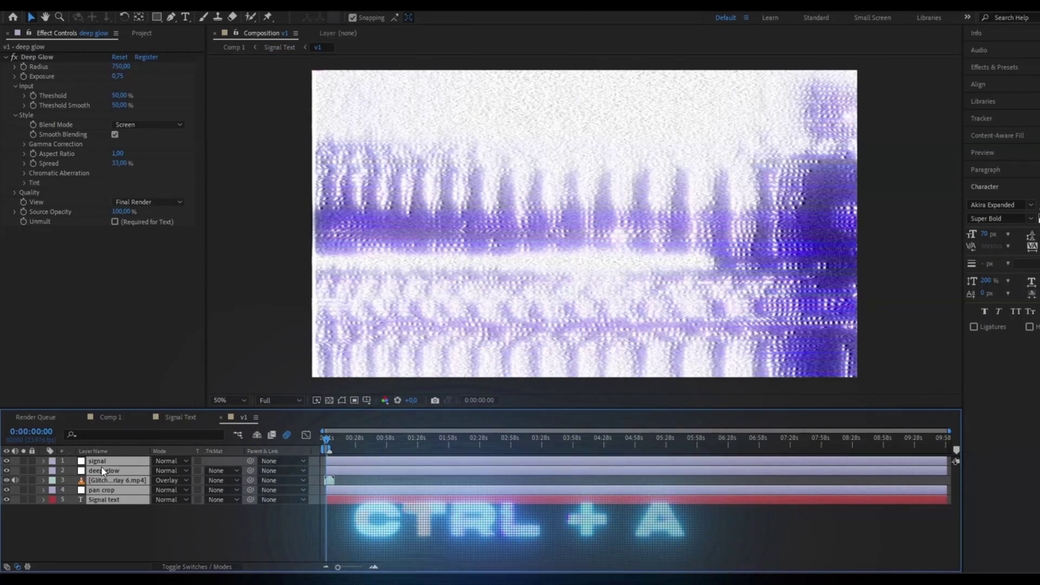
key(ctrl+c)
click(177, 418)
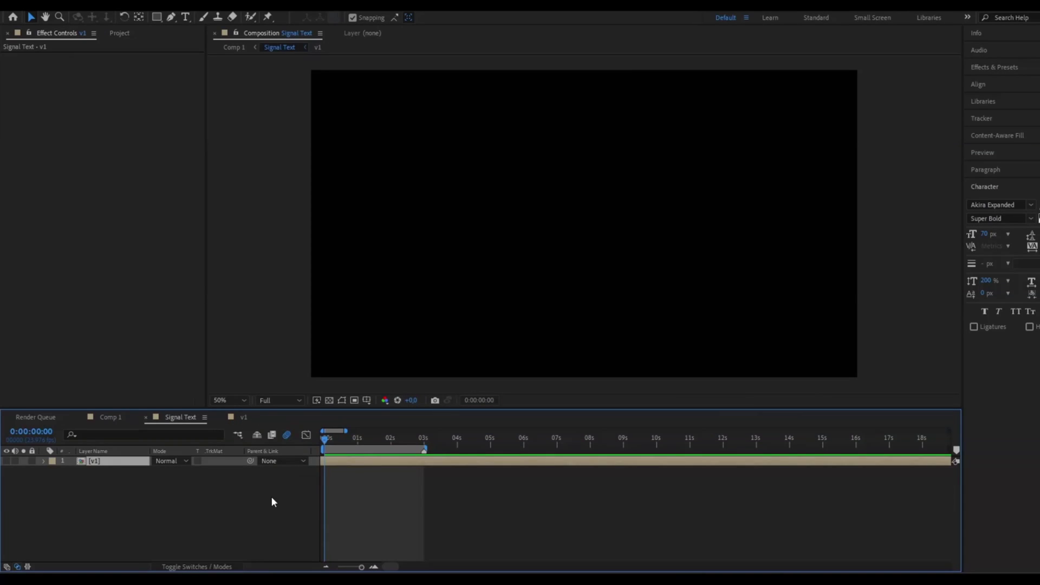
click(272, 496)
key(ctrl+v)
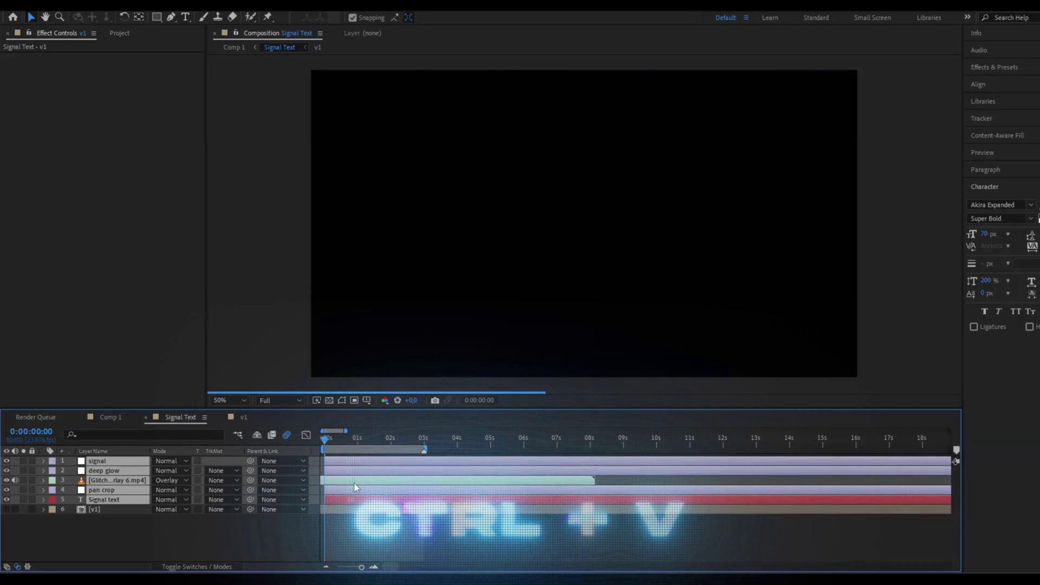
- Delete the pasted Glitch Overlay 6.mp4 layer and pre-compose the four remaining pasted layers as v2
click(125, 481)
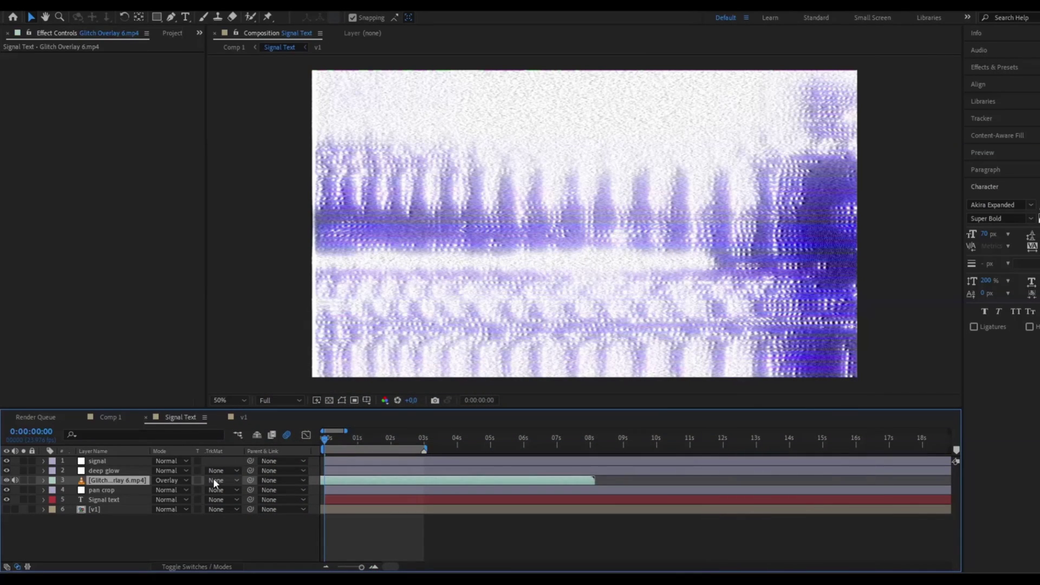
key(Delete)
click(107, 460)
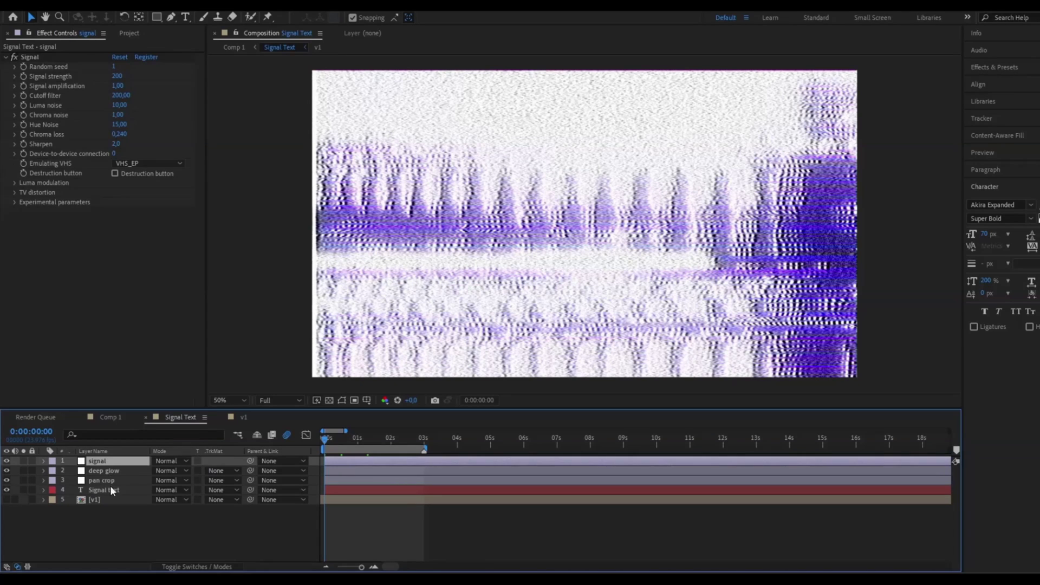
shift+click(110, 491)
right_click(110, 489)
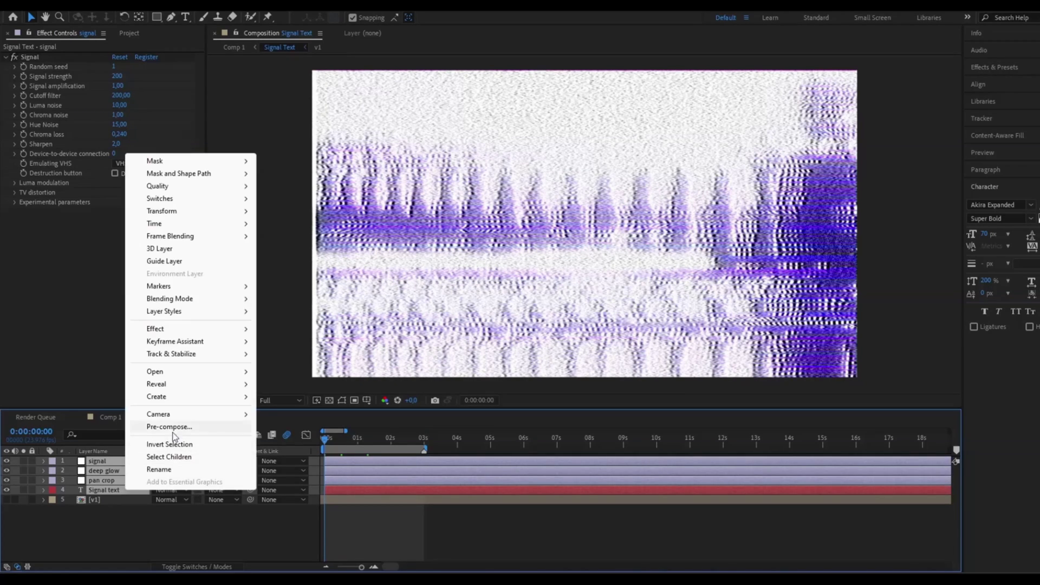
click(218, 428)
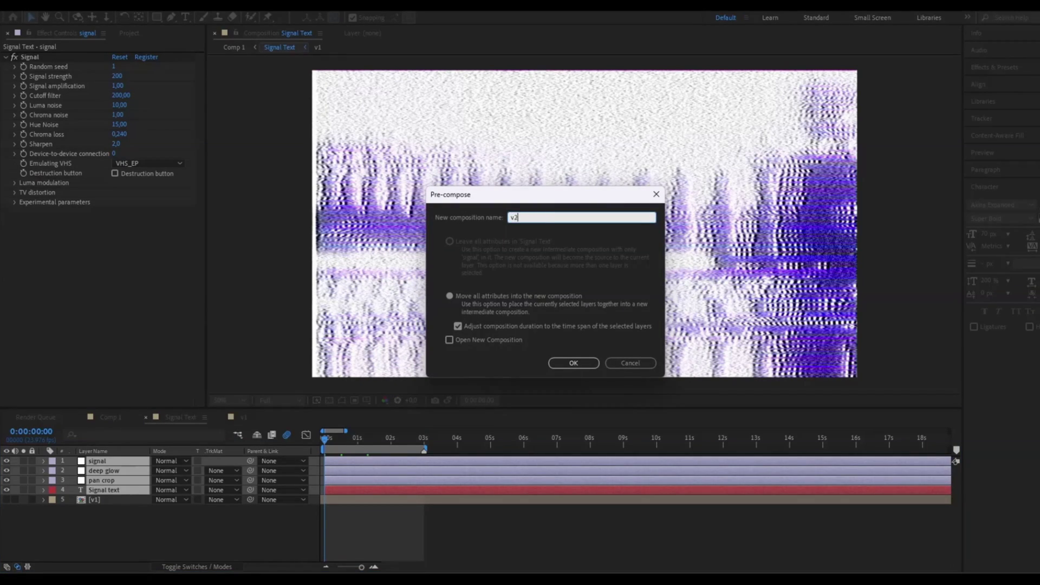
key(Return)
- Open the v2 composition and hide its signal, deep glow and pan crop layers
double_click(354, 461)
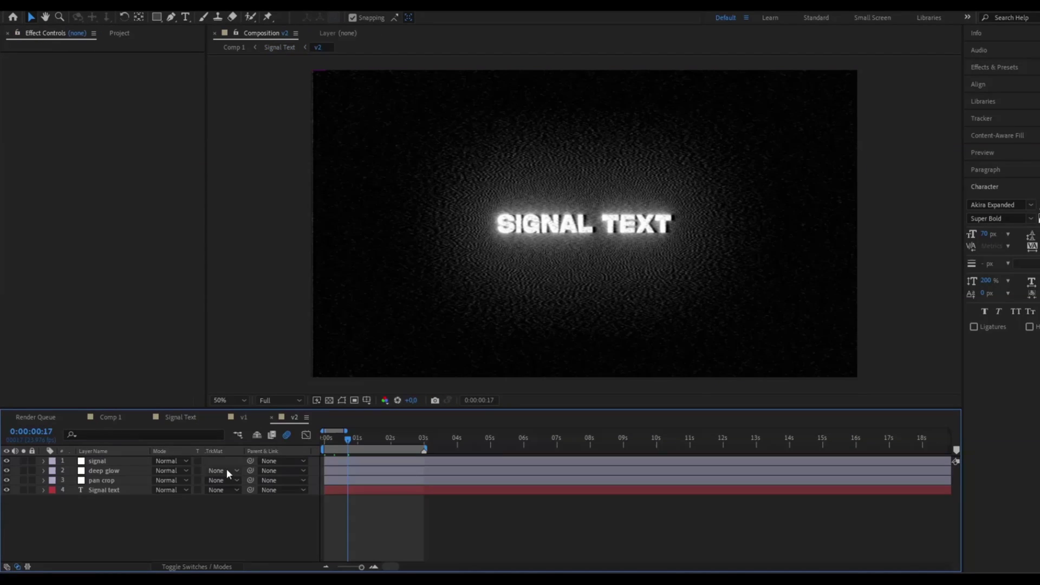
click(106, 480)
shift+click(102, 463)
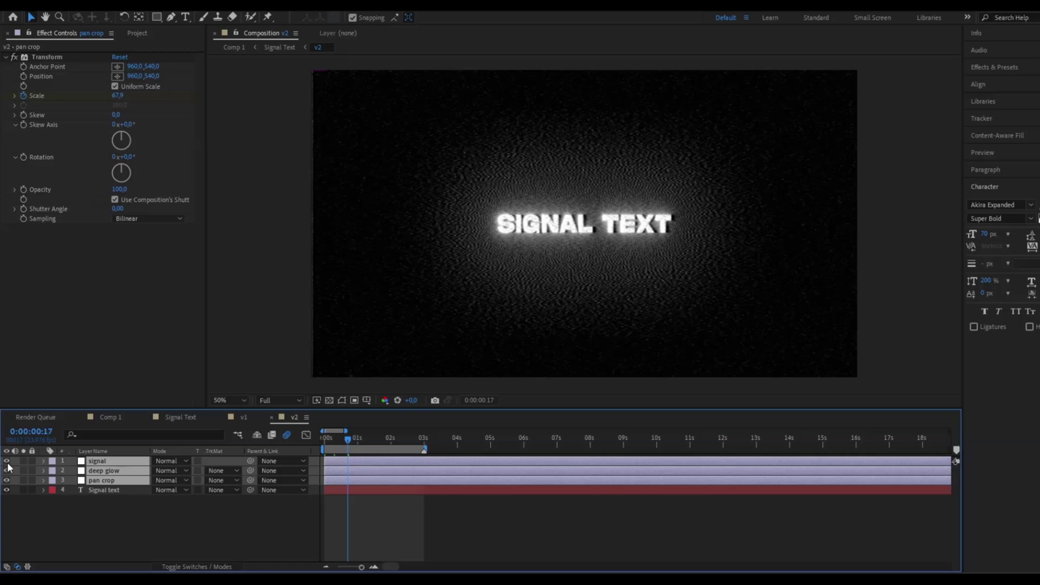
drag(6, 461, 7, 480)
click(197, 517)
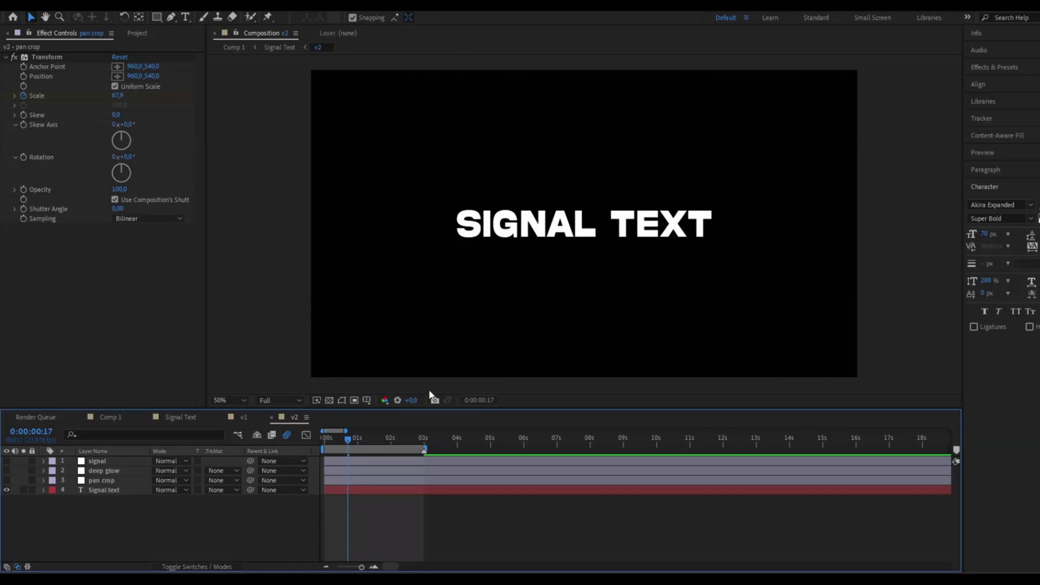
- Duplicate the Signal text layer in the v2 composition
click(319, 490)
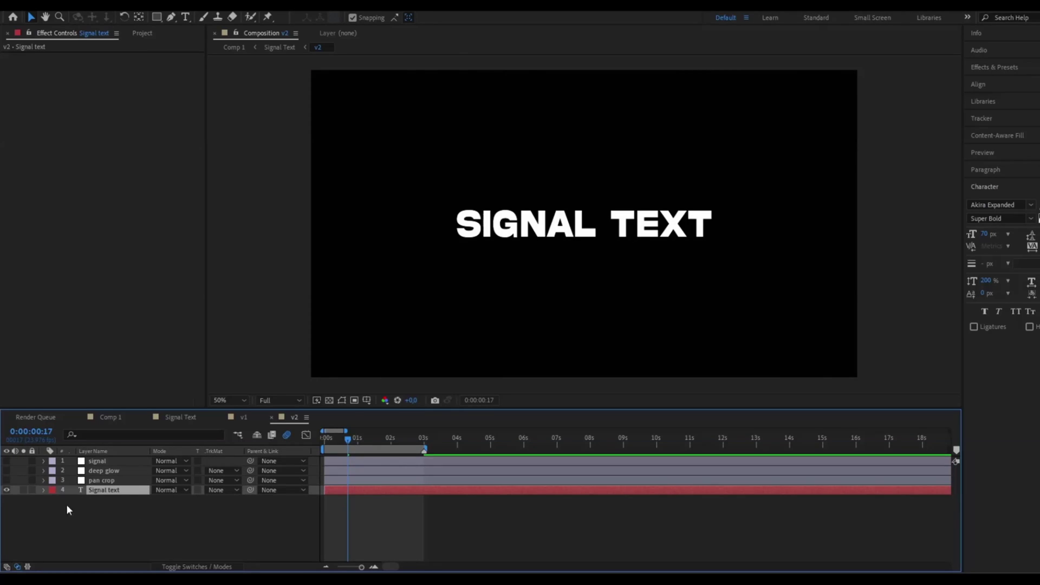
key(ctrl+d)
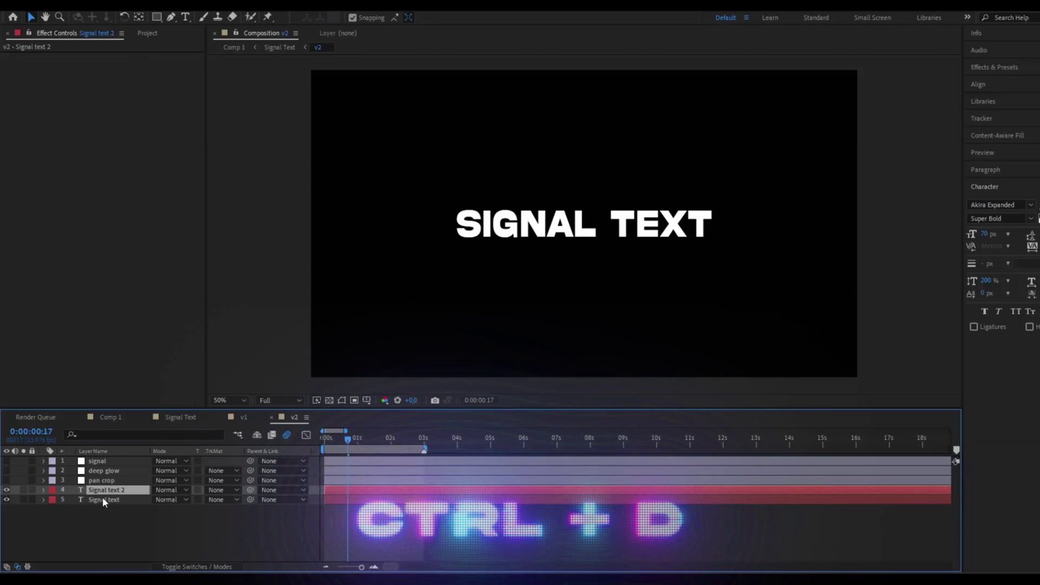
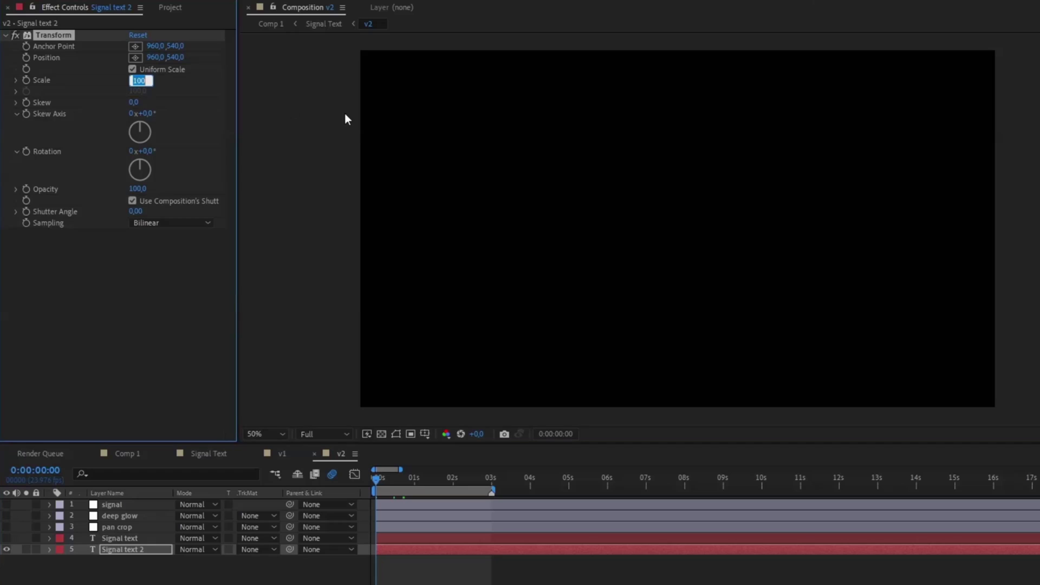
- Keyframe the Transform effect's scale on Signal text 2 from 120 at the start to 100 at 3 seconds
text(120)
key(Return)
click(26, 80)
drag(376, 478, 495, 473)
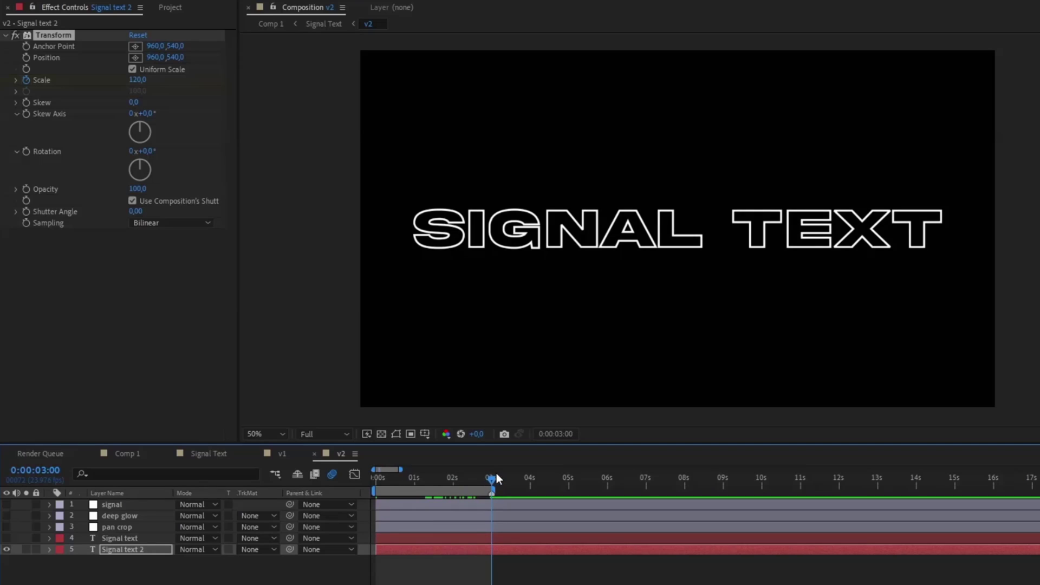
click(137, 80)
text(10)
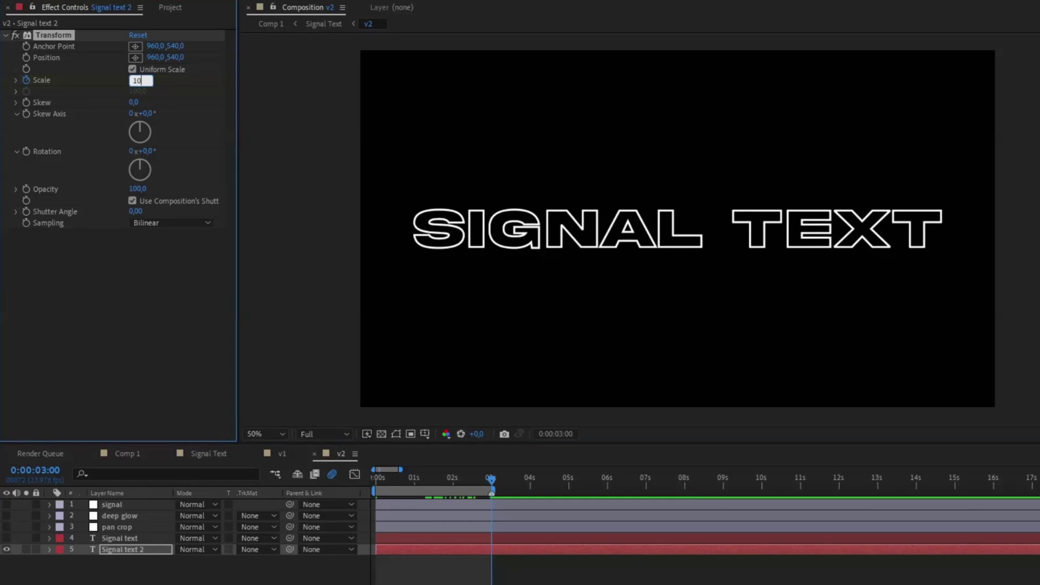
text(0)
key(Return)
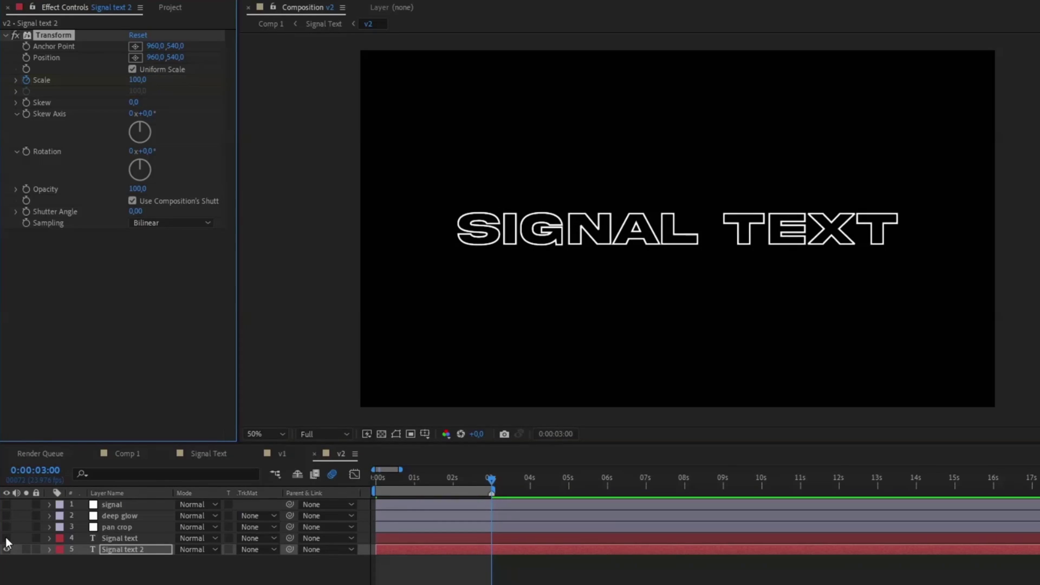
- Show the Signal text and pan crop layers in v2 and preview the animation from the start
click(7, 538)
drag(400, 479, 434, 477)
click(112, 527)
click(8, 527)
drag(434, 478, 362, 479)
key(space)
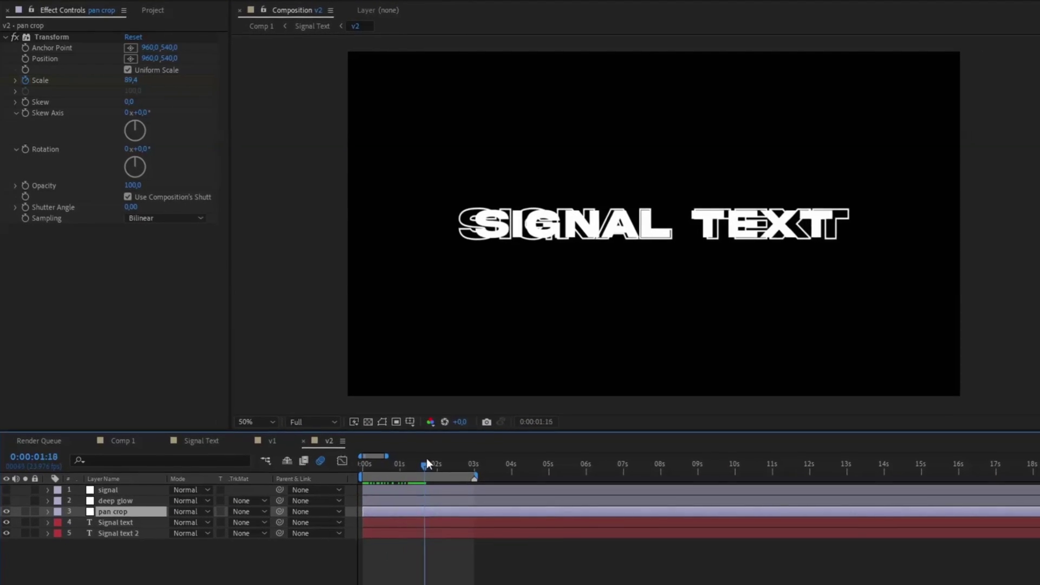
- Move the signal layer below deep glow in v2 and make it visible
click(109, 496)
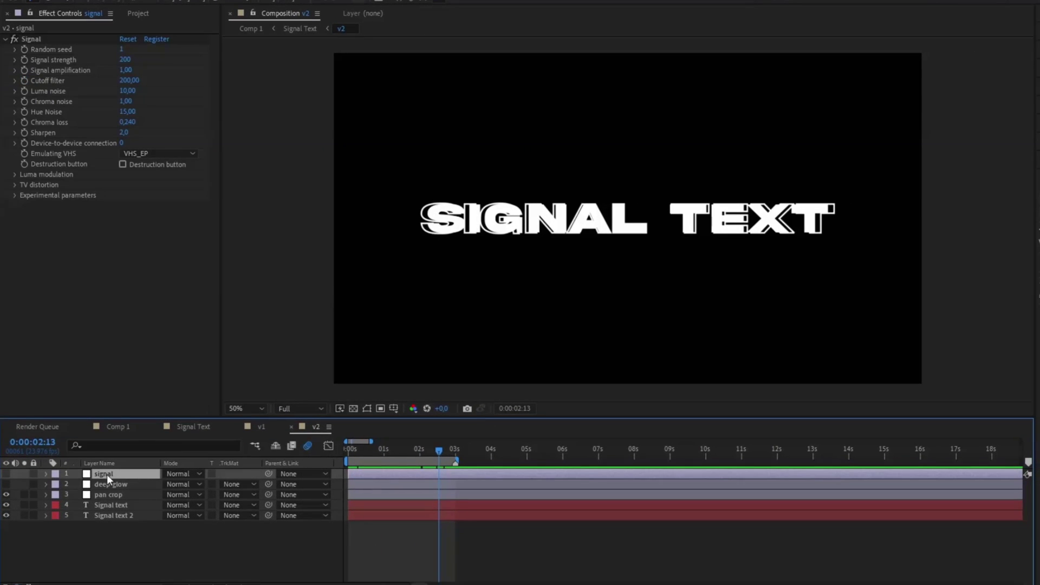
key(Return)
drag(114, 474, 117, 489)
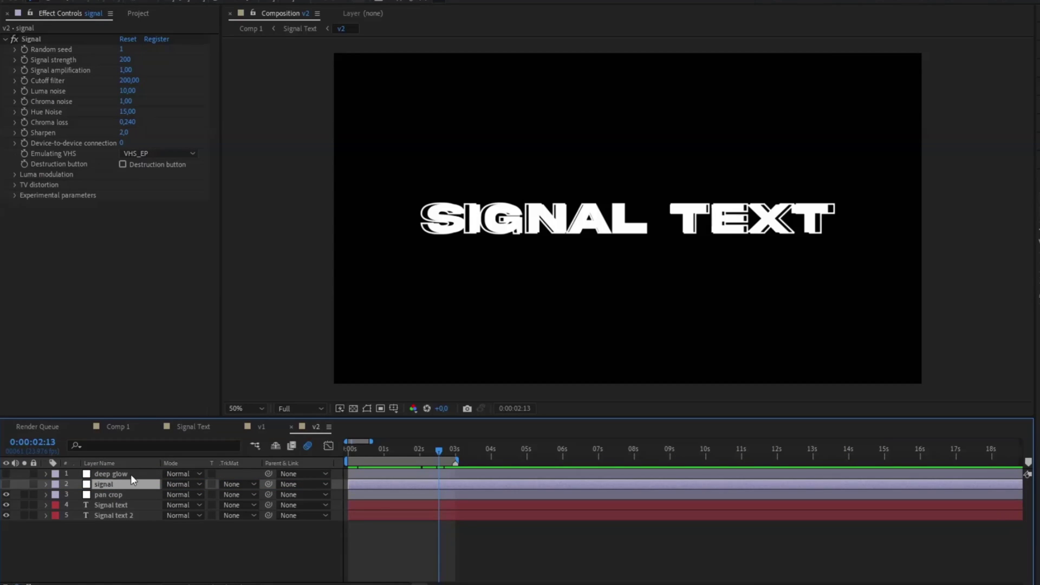
click(6, 485)
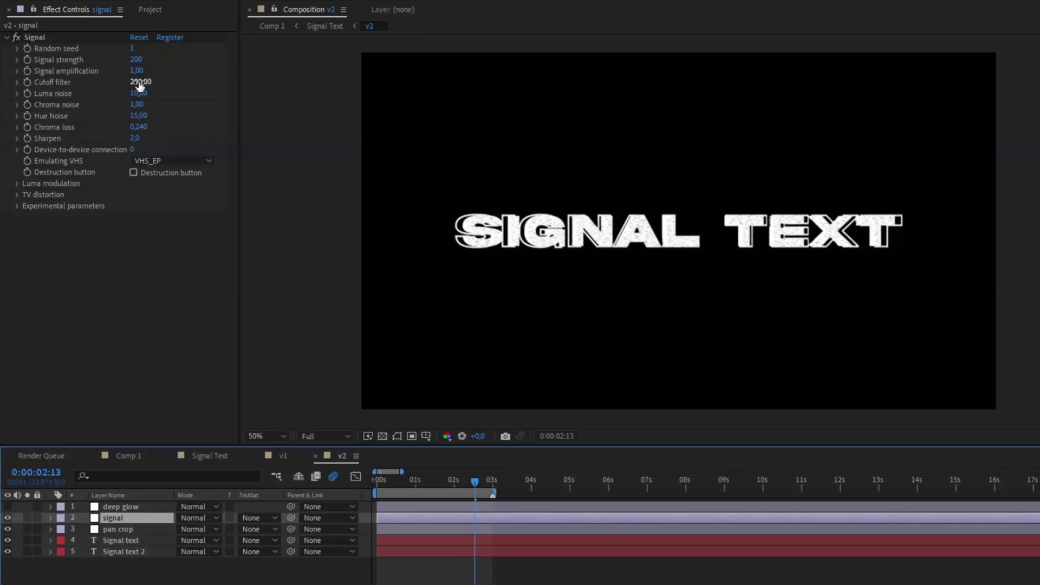
- Set the Signal effect's cutoff filter to 88 and luma noise to 1
click(140, 83)
text(88)
key(Tab)
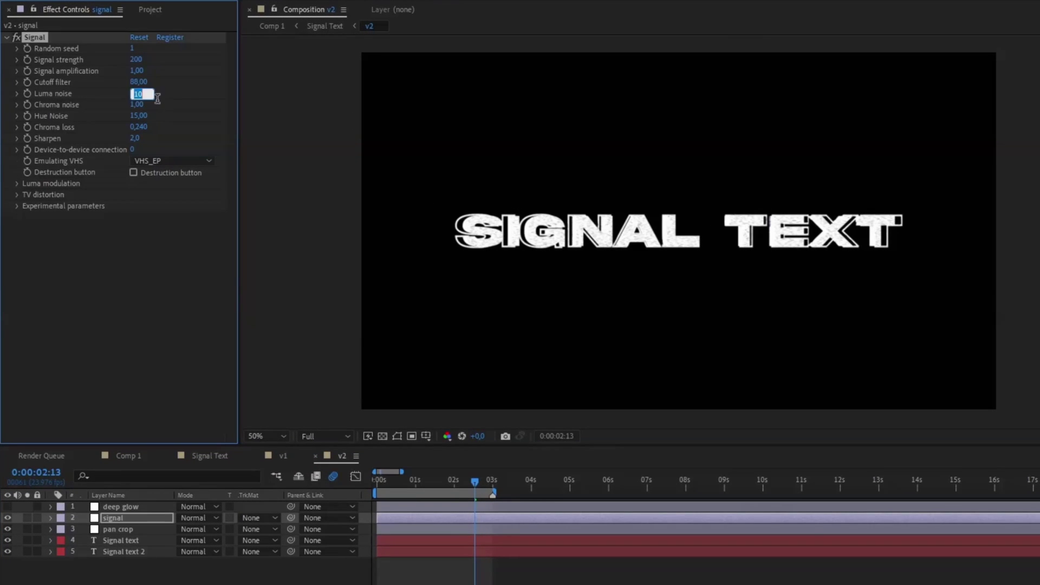
text(1)
key(Return)
- Set the Signal effect's luma modulation to frequency 0.62, phase 2, lightness 0.62 and quantize 0
click(16, 184)
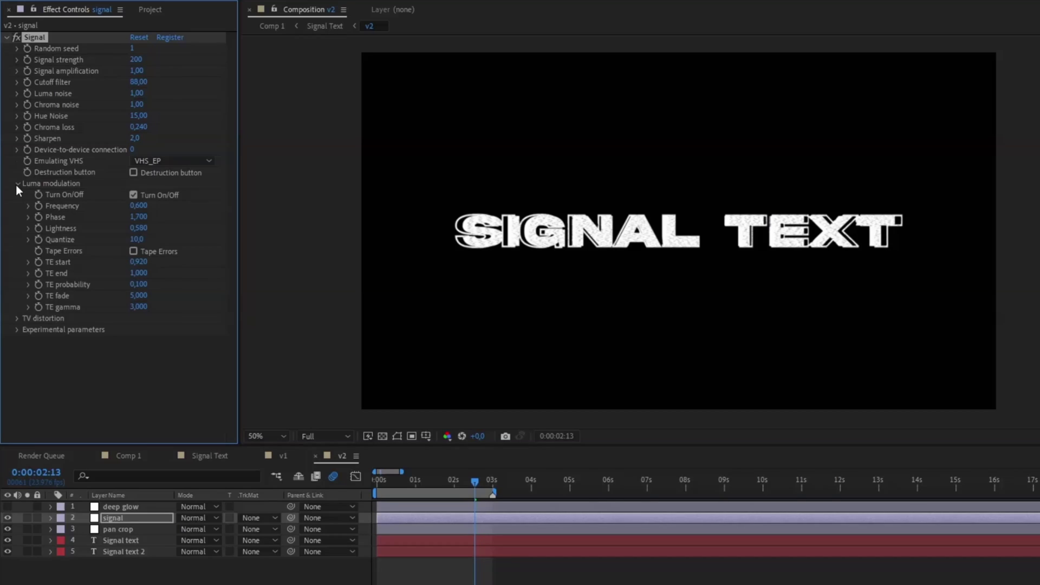
click(138, 206)
text(0,62)
key(Tab)
text(2)
key(Tab)
text(0)
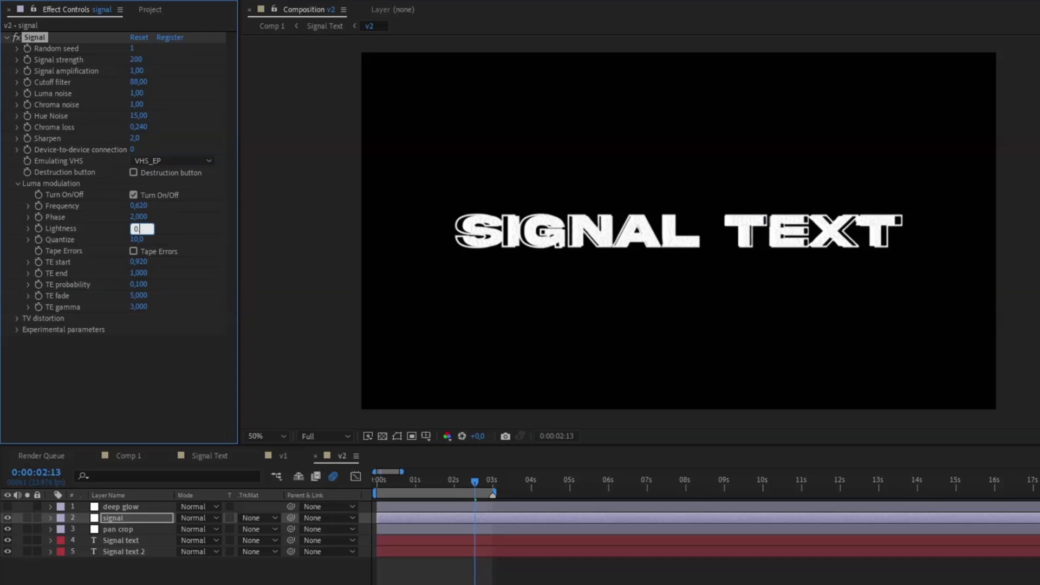
text(.62)
click(137, 239)
text(0)
key(Return)
- Enable the Signal effect's destruction option and inspect the text up close at about 1.5 seconds
click(133, 173)
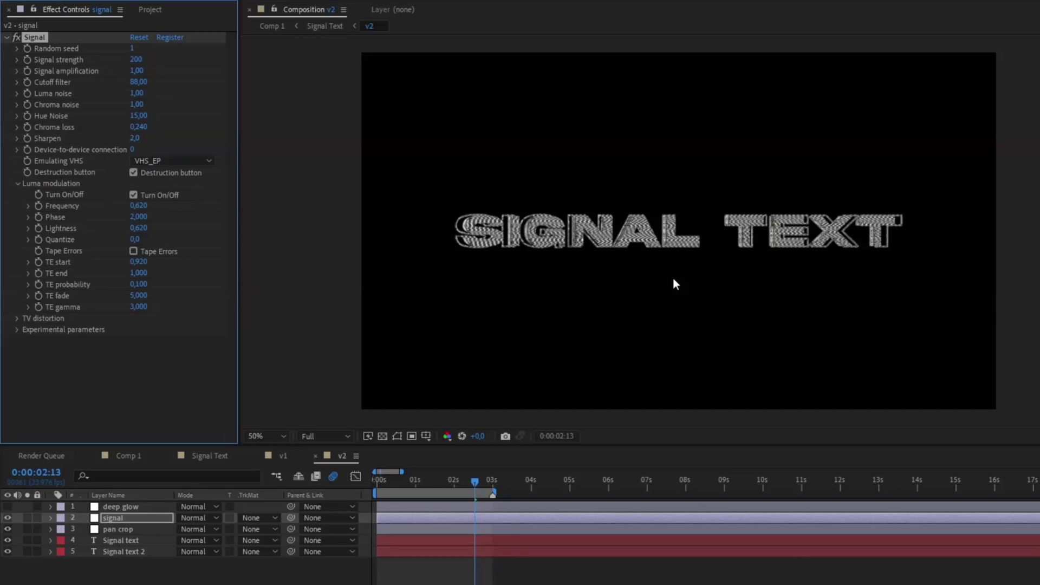
click(435, 481)
scroll(681, 260, up, 4)
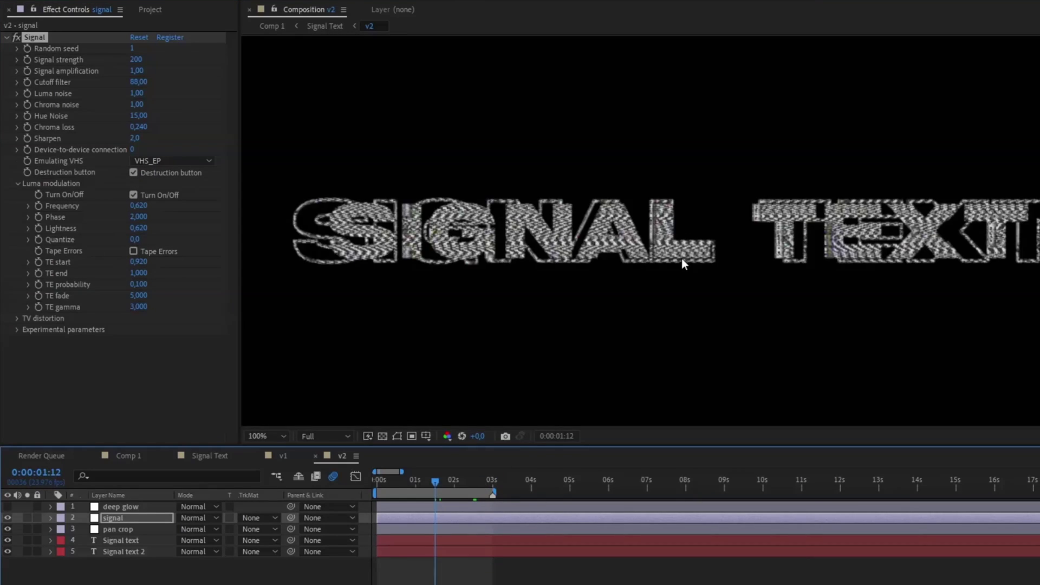
scroll(670, 254, down, 2)
scroll(610, 266, down, 1)
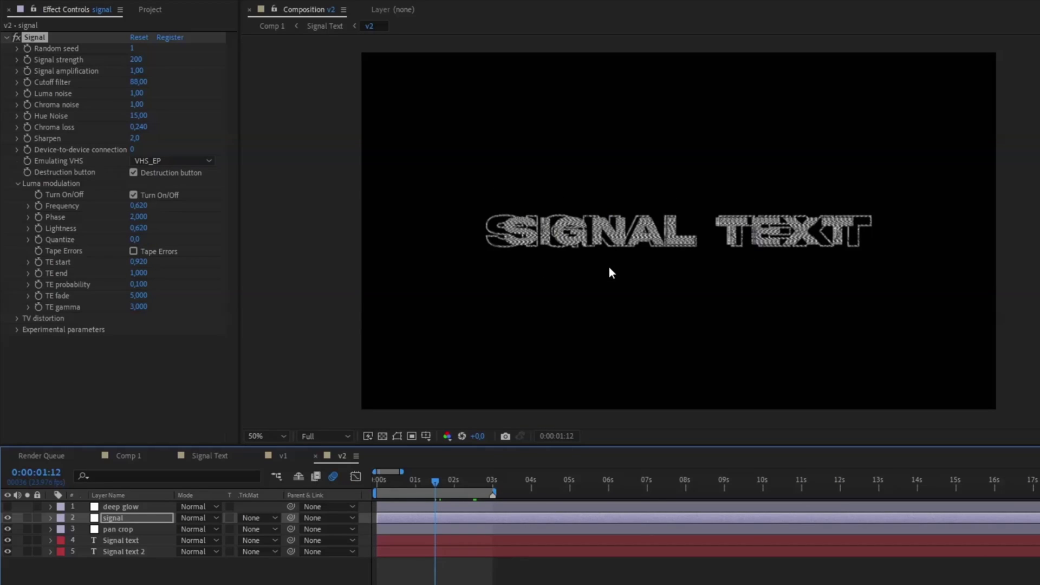
click(313, 68)
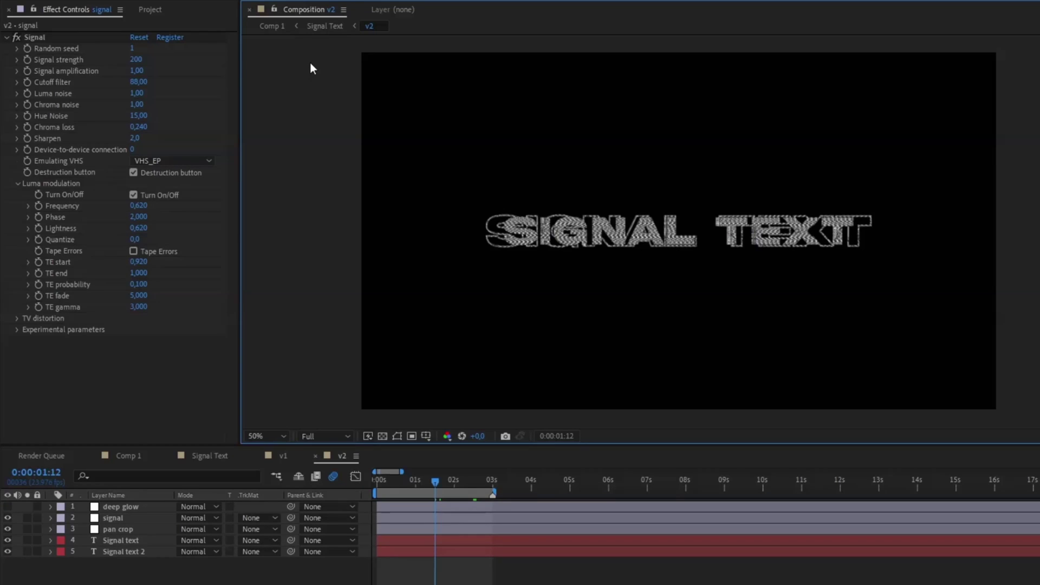
- Set the signal amplification to 100 and check the text's look at another frame
click(137, 70)
text(100)
key(Return)
scroll(775, 246, up, 1)
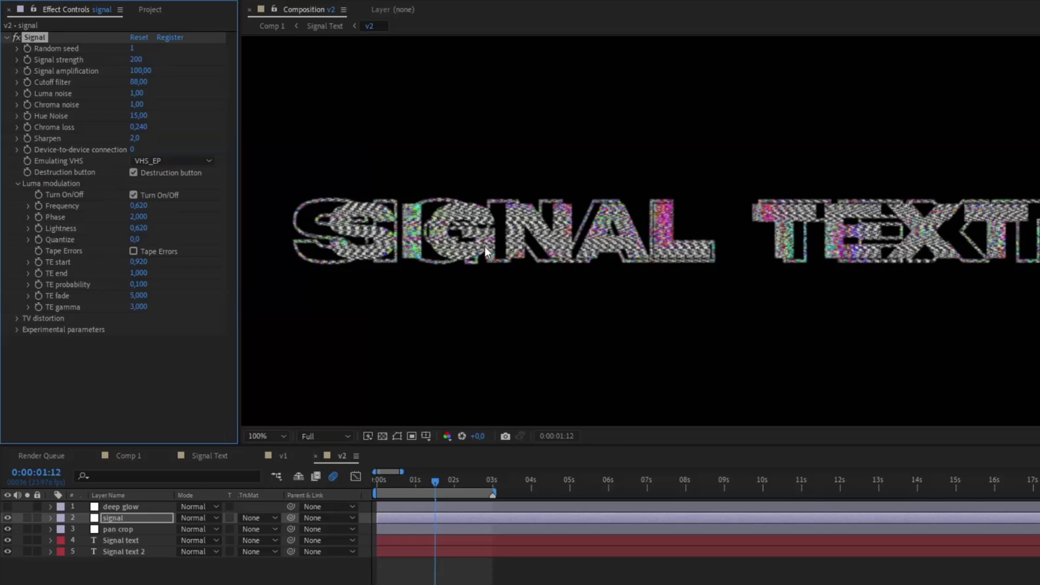
mouse_move(441, 476)
mouse_down()
mouse_move(409, 479)
mouse_move(422, 479)
mouse_up()
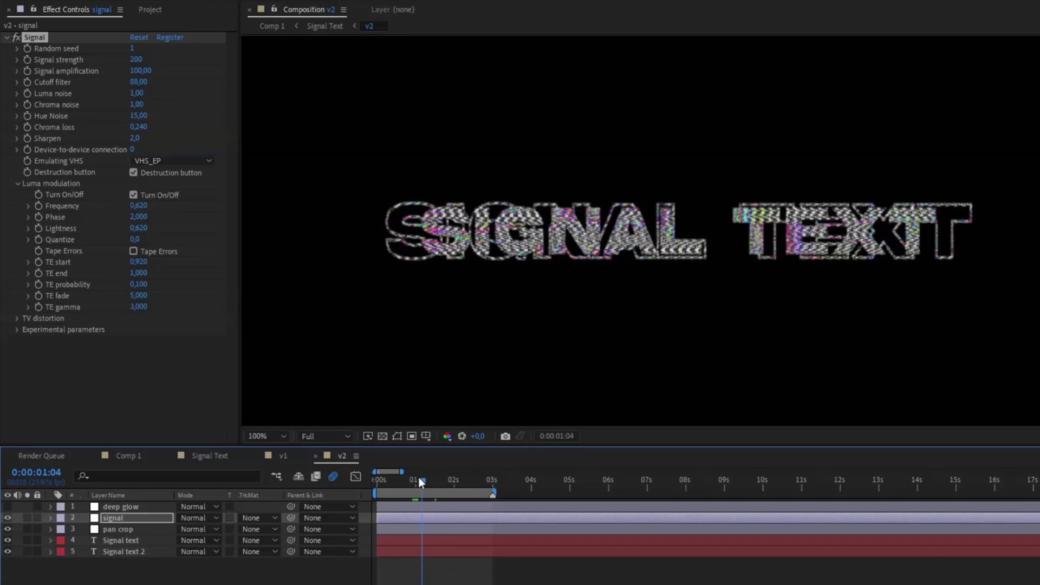
- Make the deep glow layer visible in v2 and preview the composition
key(comma)
click(9, 508)
key(space)
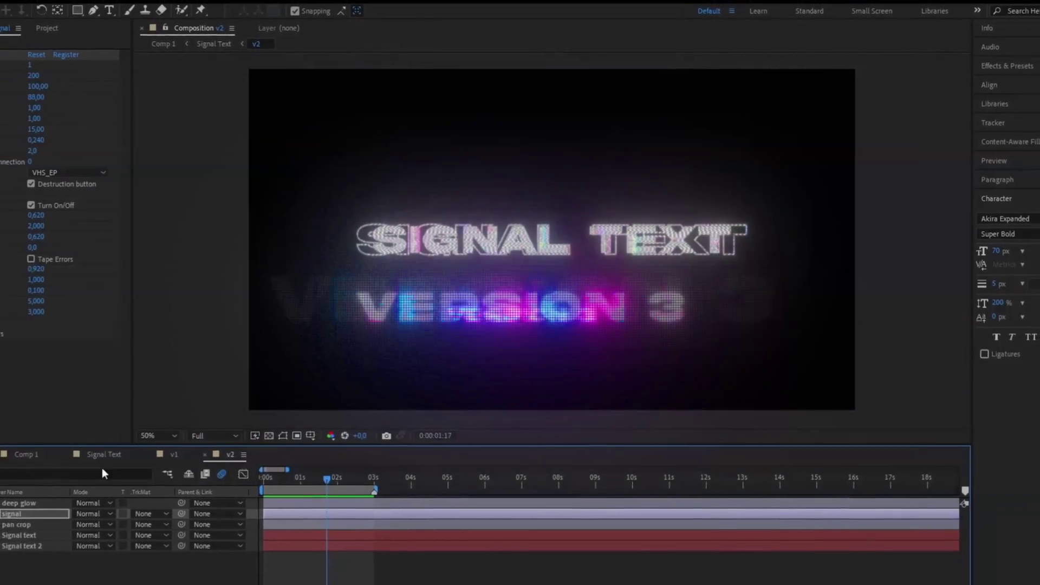
- Copy the signal, deep glow, pan crop and Signal text layers from v1 into the Signal Text composition
click(90, 464)
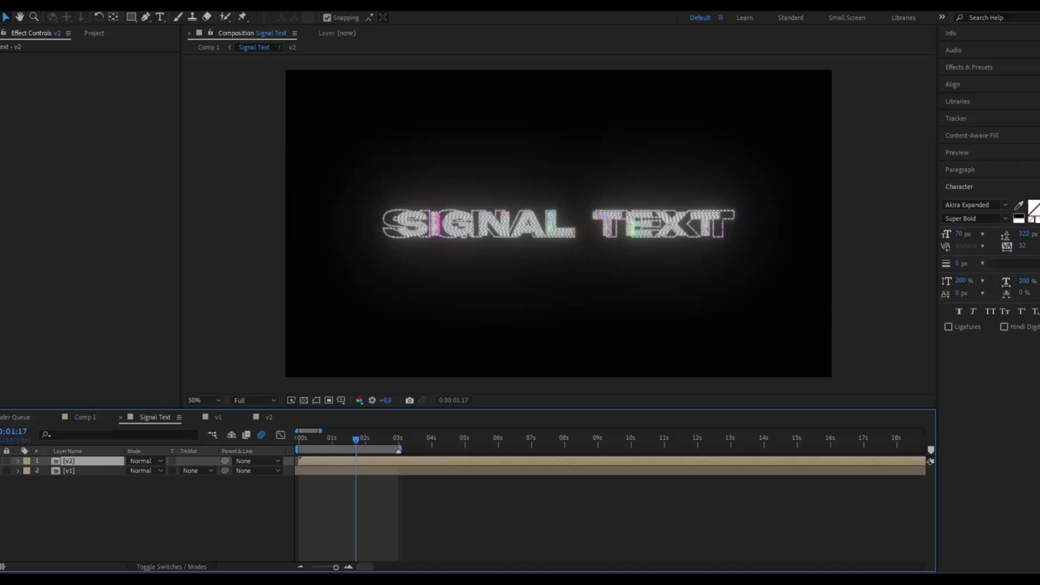
click(297, 473)
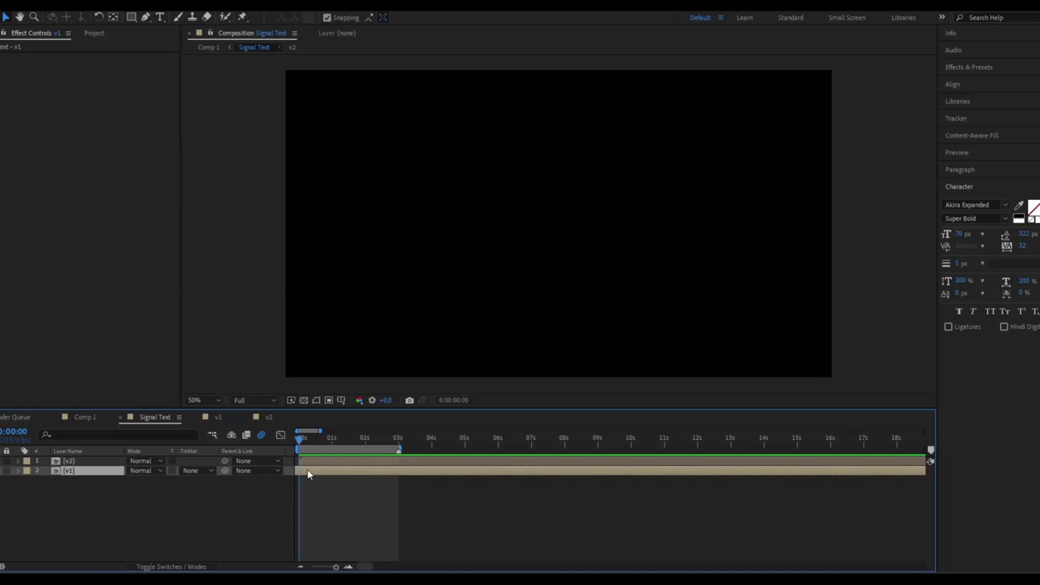
double_click(307, 470)
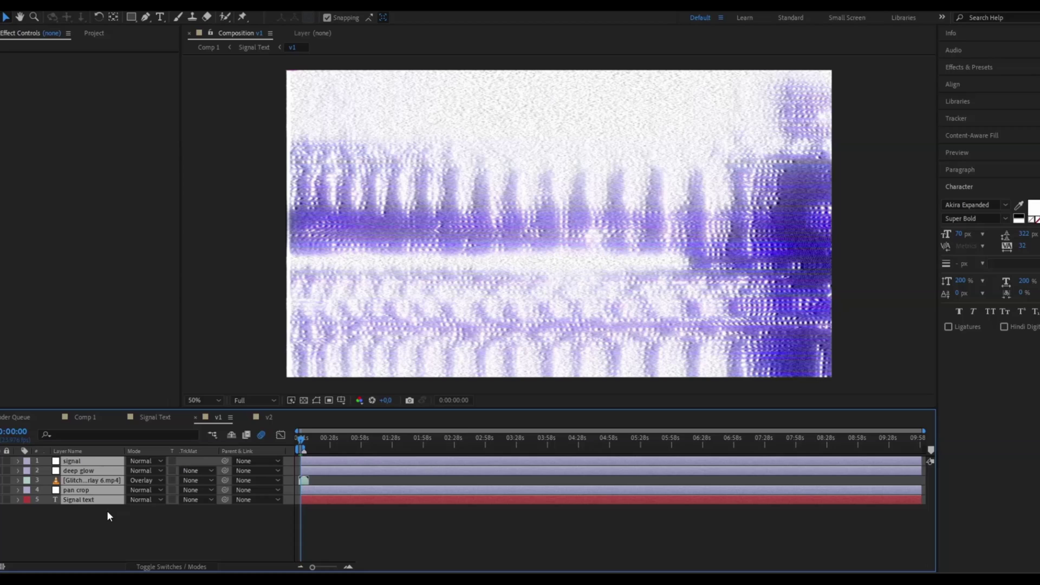
click(154, 418)
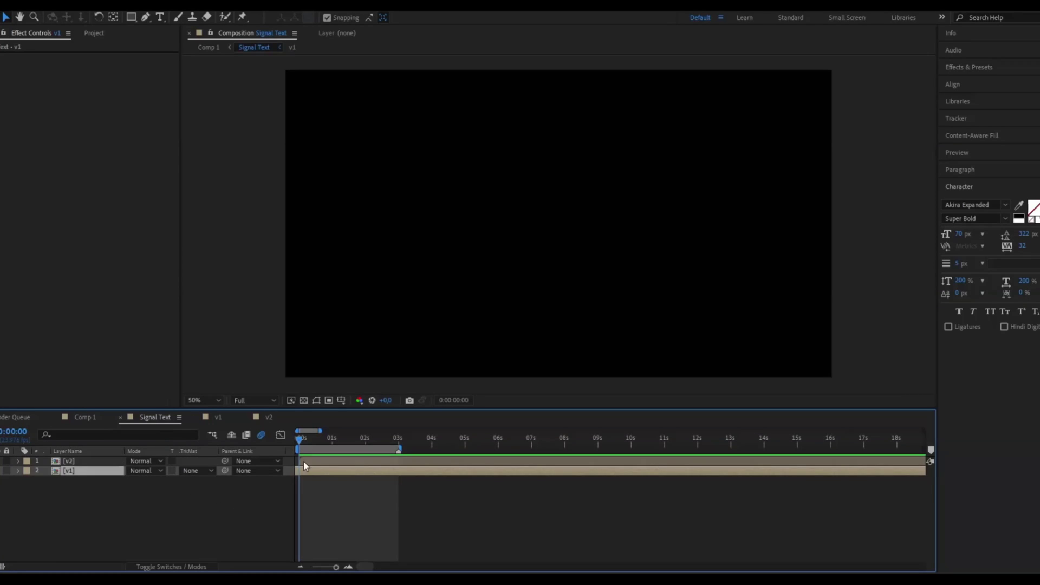
key(ctrl+v)
click(140, 521)
- Duplicate the v1 layer and place the copy directly below the pasted Signal text layer
click(85, 509)
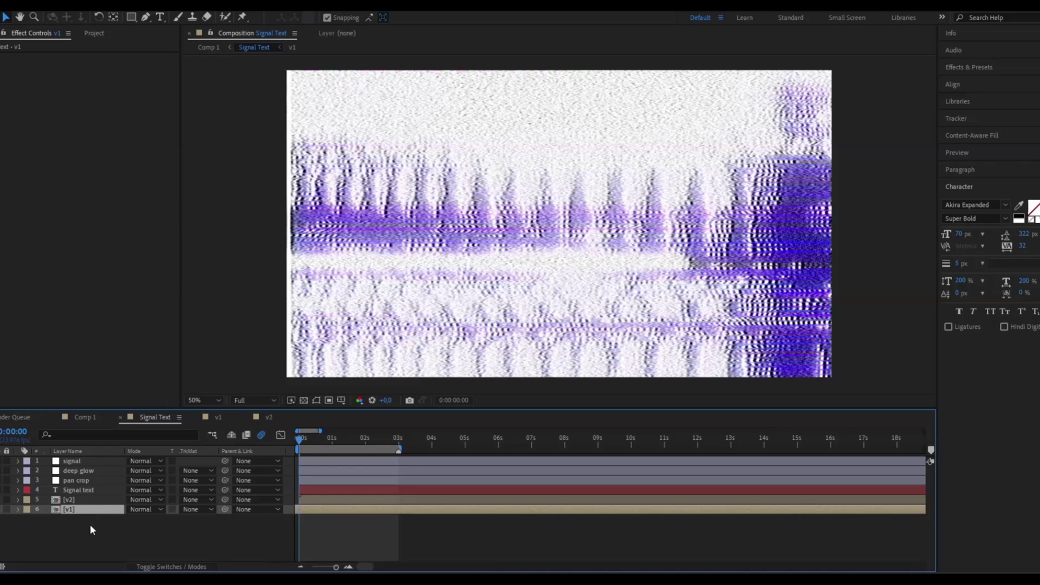
click(84, 525)
click(74, 510)
key(ctrl+d)
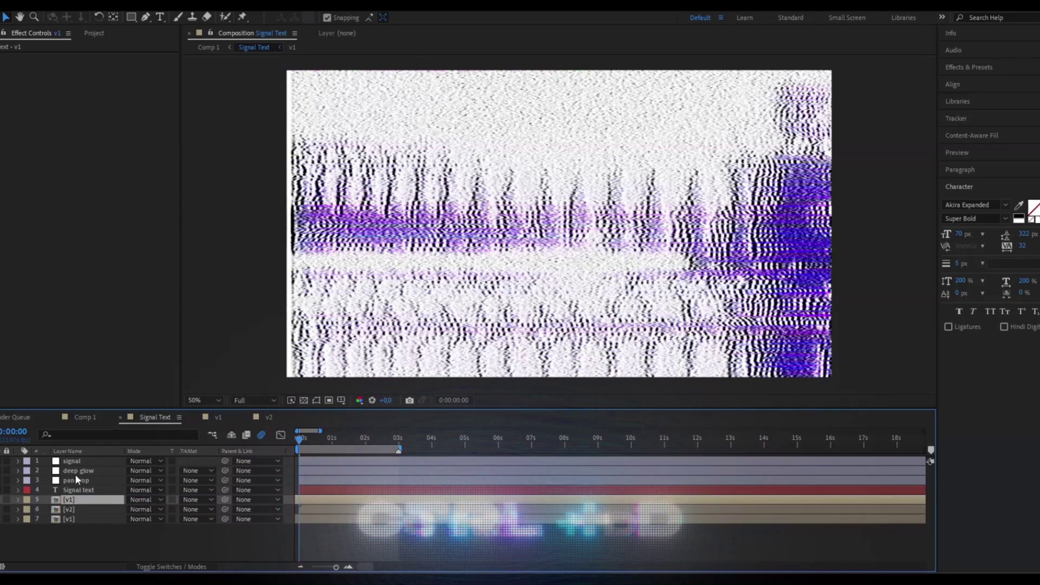
- Pre-compose the four pasted layers together with the v1 copy as v3
click(86, 462)
shift+click(93, 498)
right_click(93, 498)
click(162, 433)
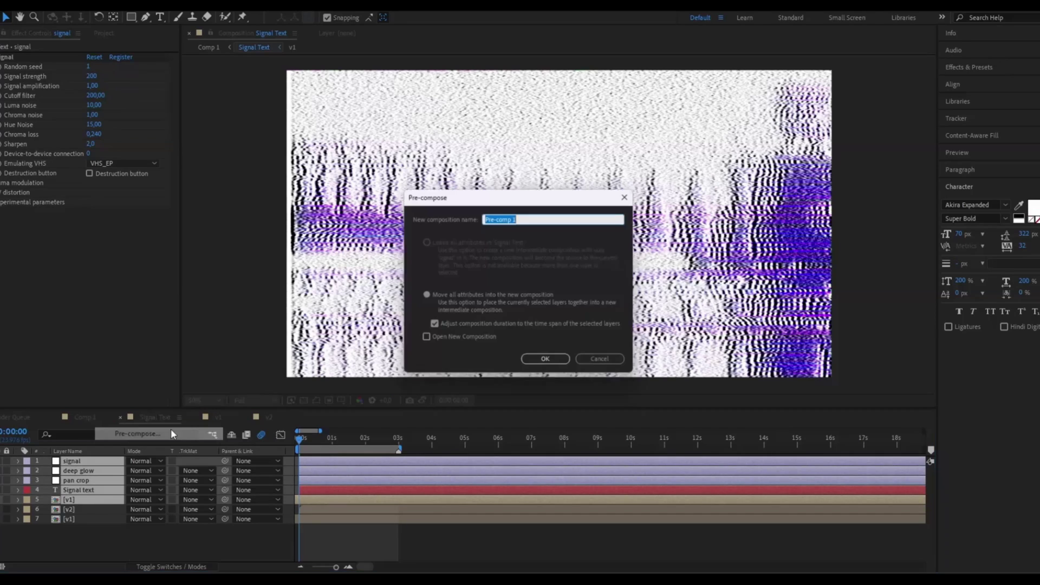
key(BackSpace)
text(v3)
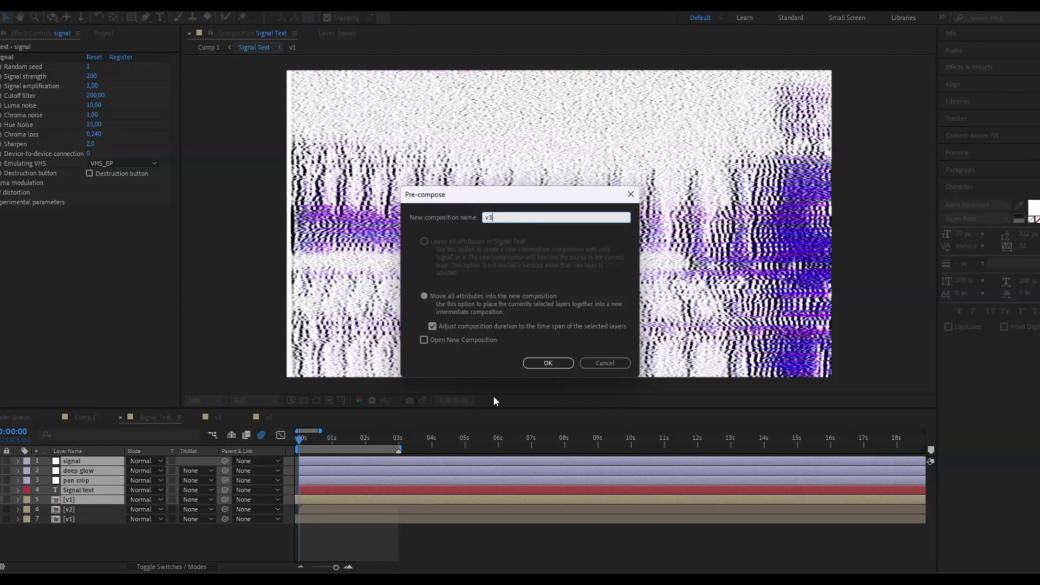
key(Return)
- Open the v3 composition, align its layers to the composition start and preview the result
double_click(317, 460)
key(ctrl+a)
key(bracketleft)
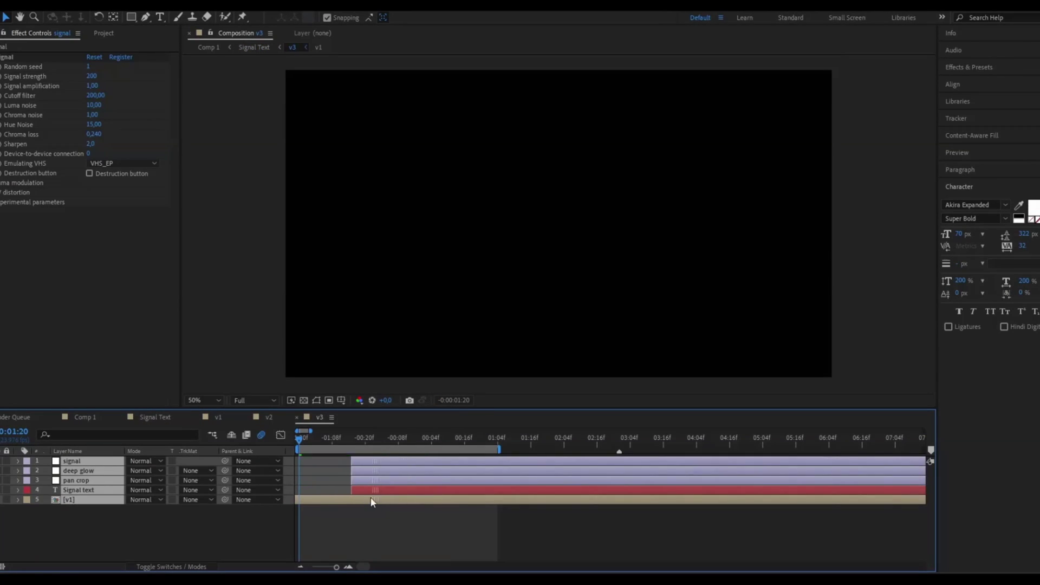
click(315, 501)
key(space)
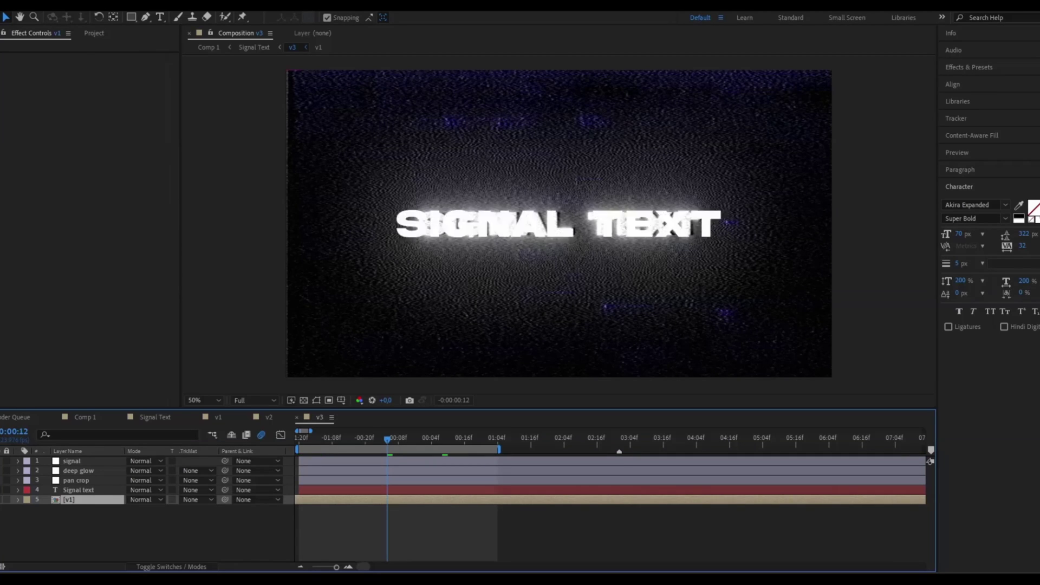
- On v3's signal layer, set signal amplification to 100, cutoff filter to 88 and luma noise to 1
key(ctrl+Up)
key(ctrl+Up)
key(ctrl+Up)
key(ctrl+Up)
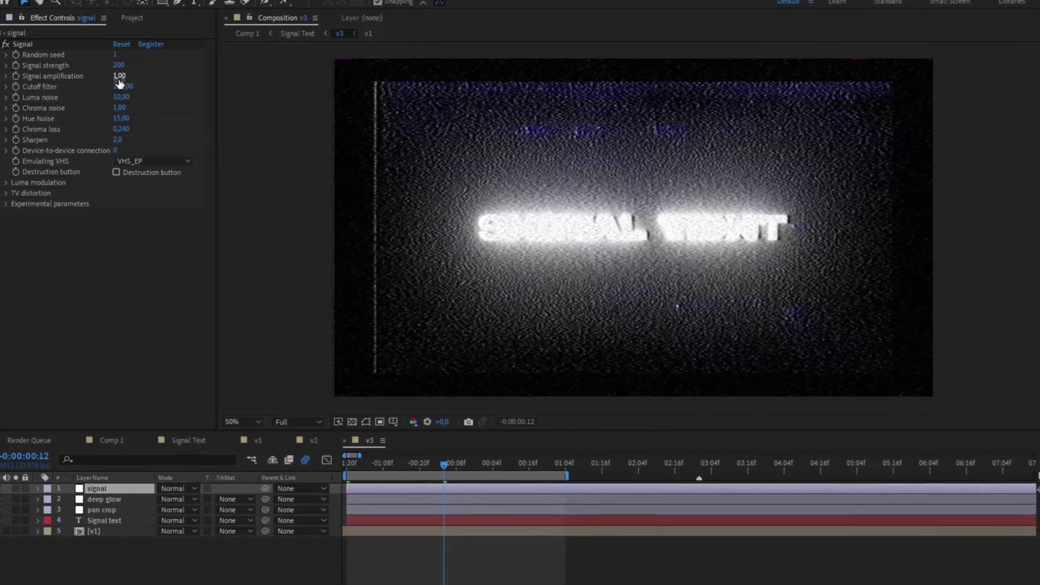
click(130, 73)
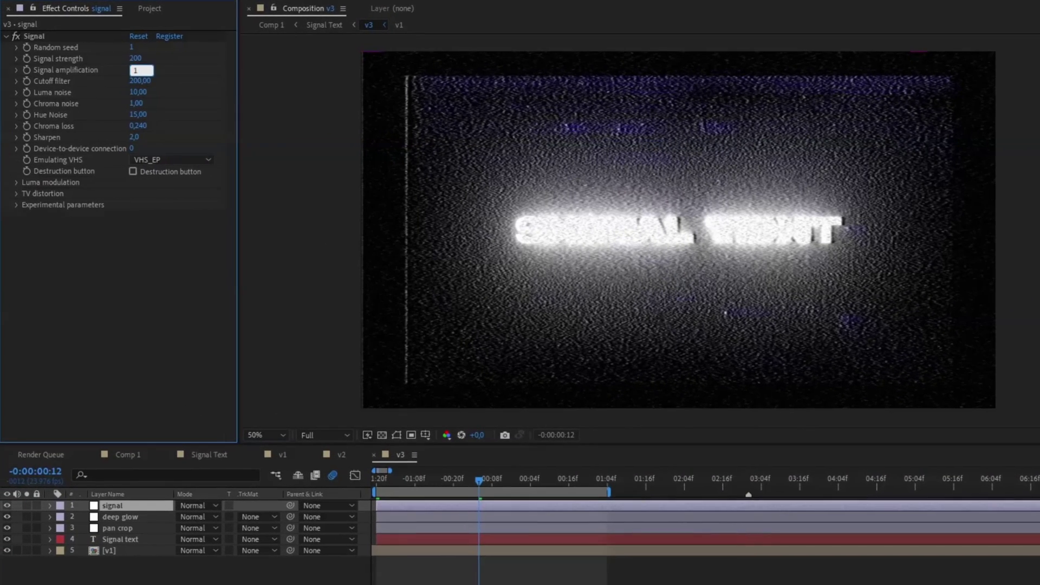
text(00)
key(Tab)
text(88)
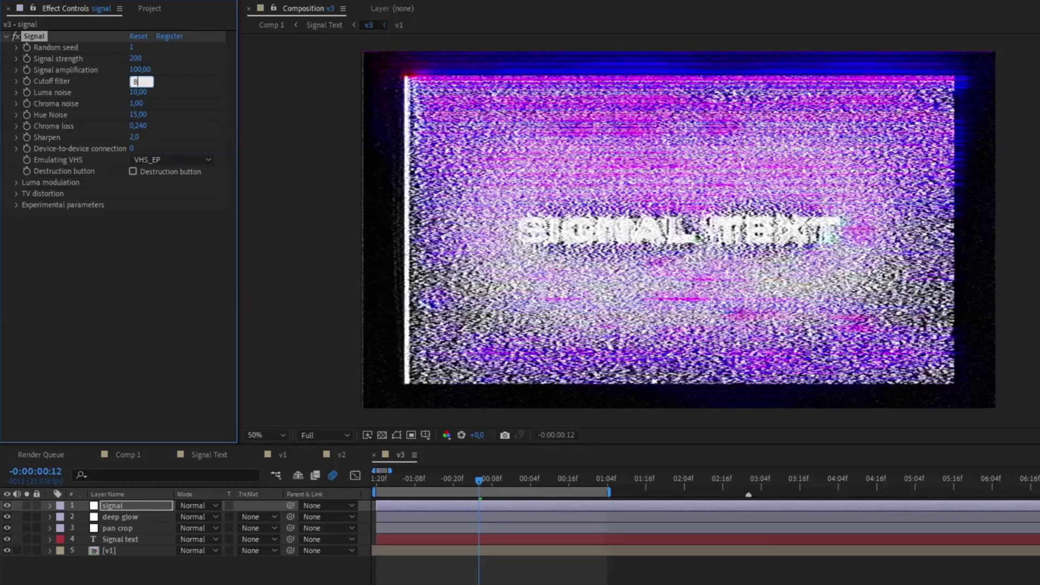
key(Return)
click(138, 92)
text(1)
key(Return)
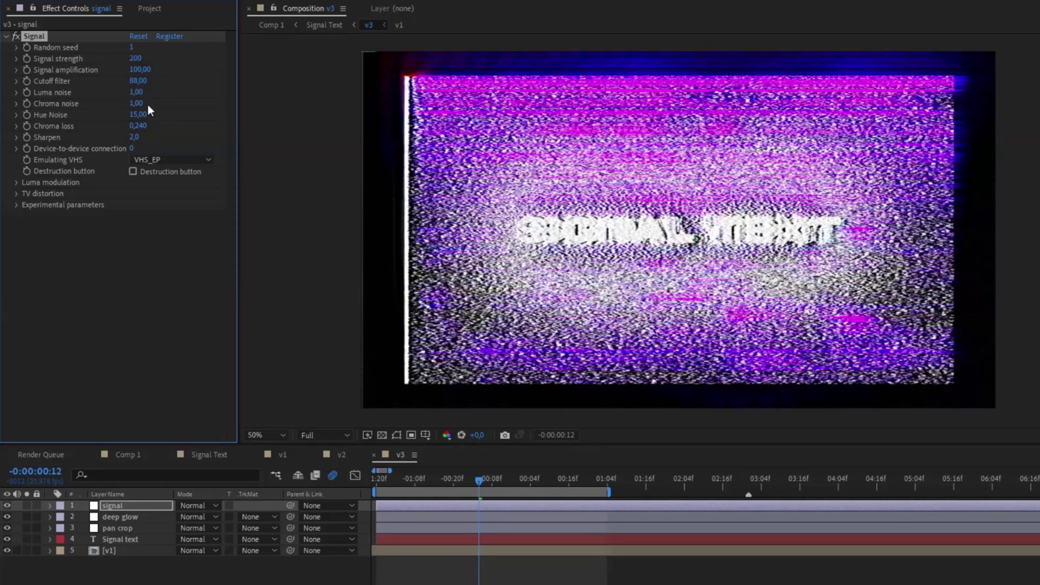
- Set luma modulation on v3's signal layer to frequency 0.62, phase 2, lightness 0.62 and quantize 0
click(16, 182)
click(137, 205)
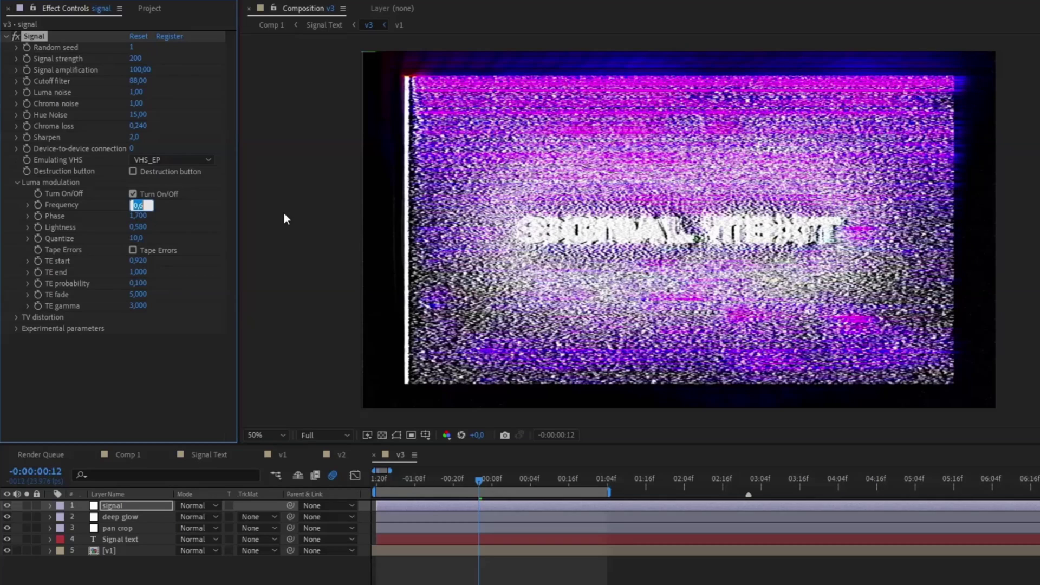
key(BackSpace)
text(0)
key(Tab)
text(2)
key(Return)
click(144, 227)
text(0.62)
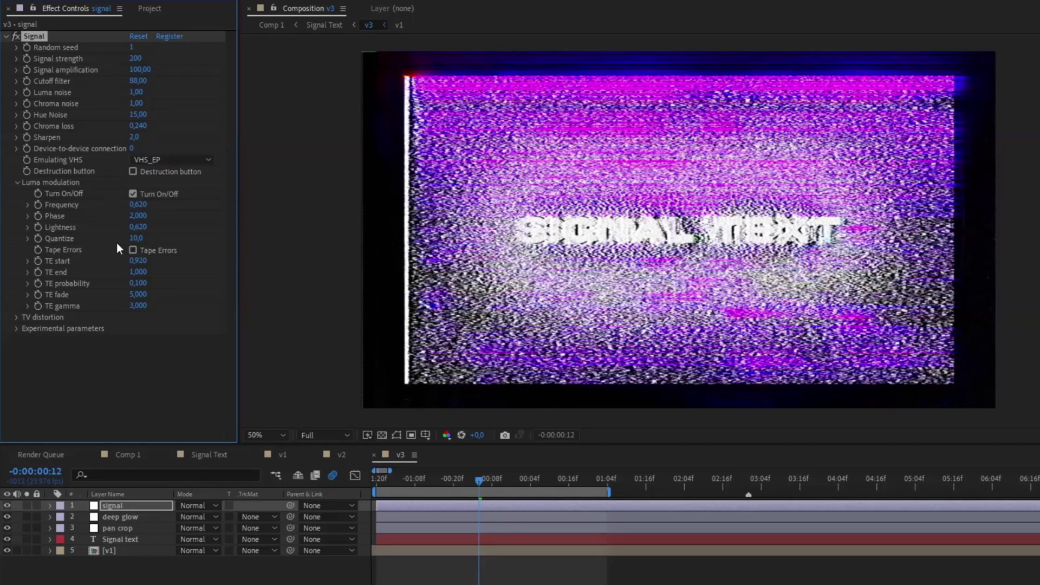
click(137, 237)
text(0)
key(Return)
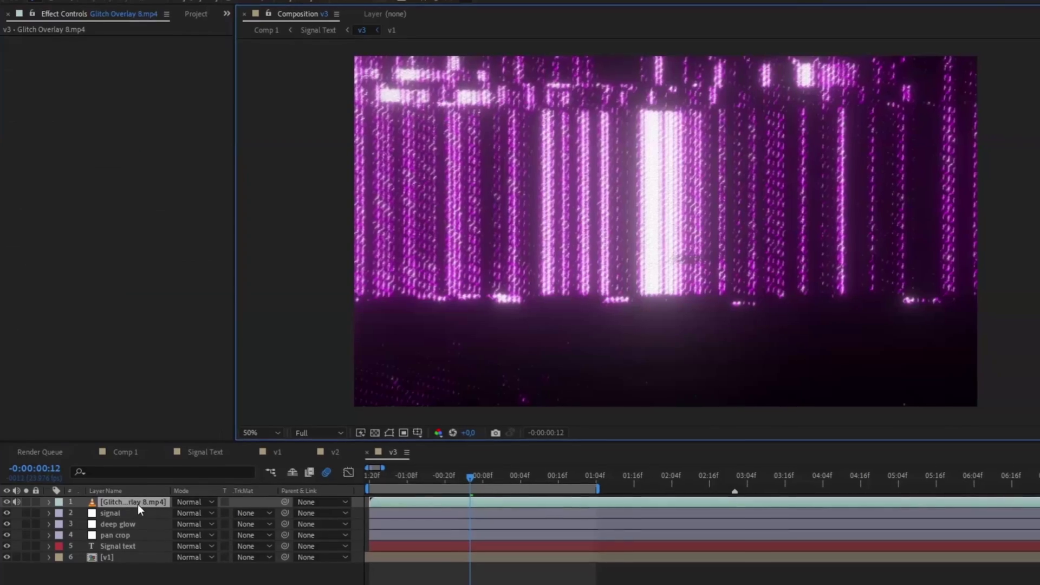
- Move the Glitch Overlay 8.mp4 layer below the signal layer and set its blending mode to Saturation
drag(137, 505, 135, 516)
click(177, 506)
click(273, 487)
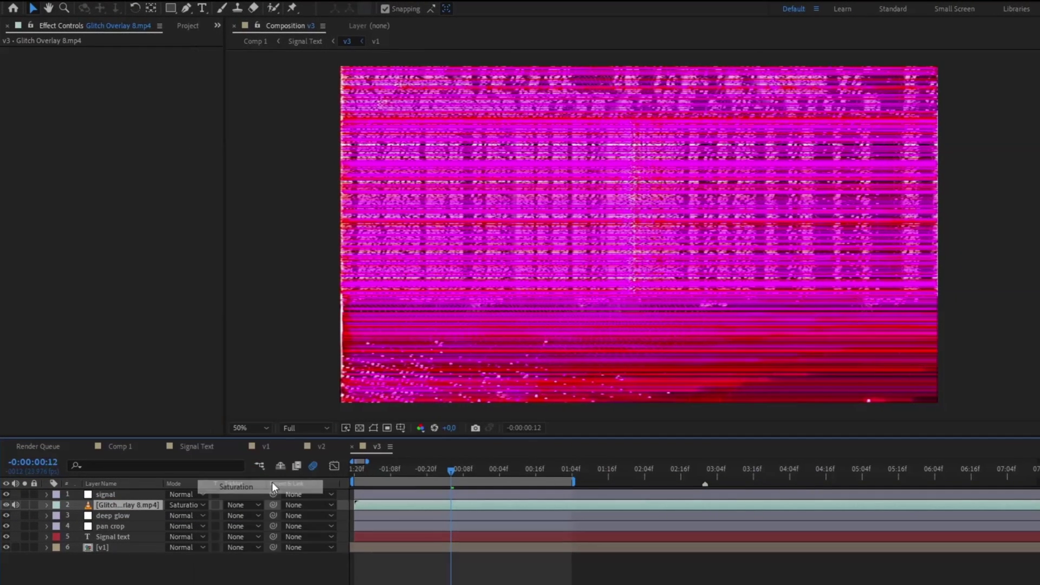
- Set the scale of the Glitch Overlay 8.mp4 layer to 50%
key(s)
click(186, 515)
text(50,0,50,0)
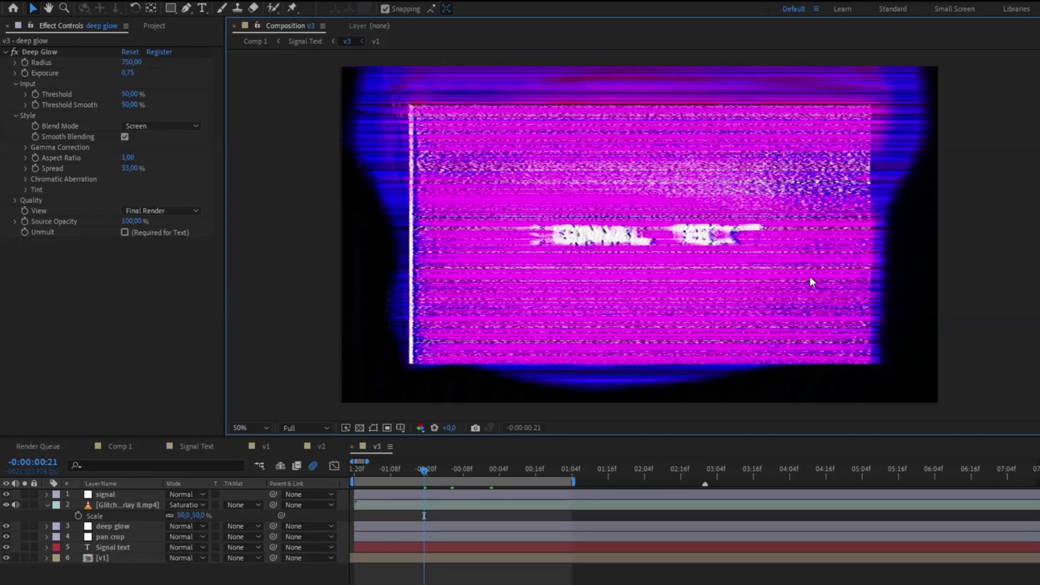
- Hide the v1 layer in the v3 composition and preview the animation
click(104, 557)
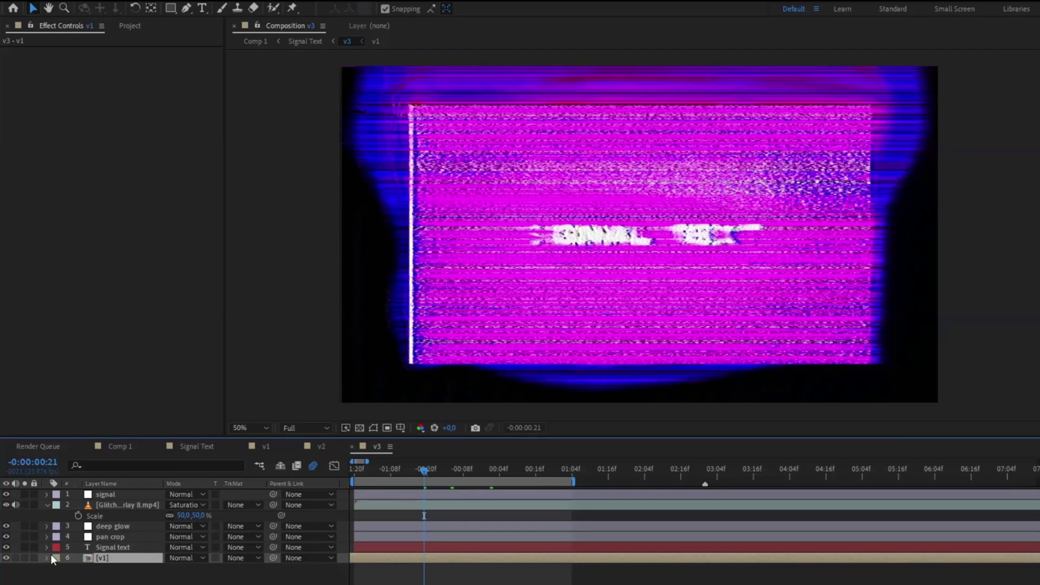
click(6, 558)
key(space)
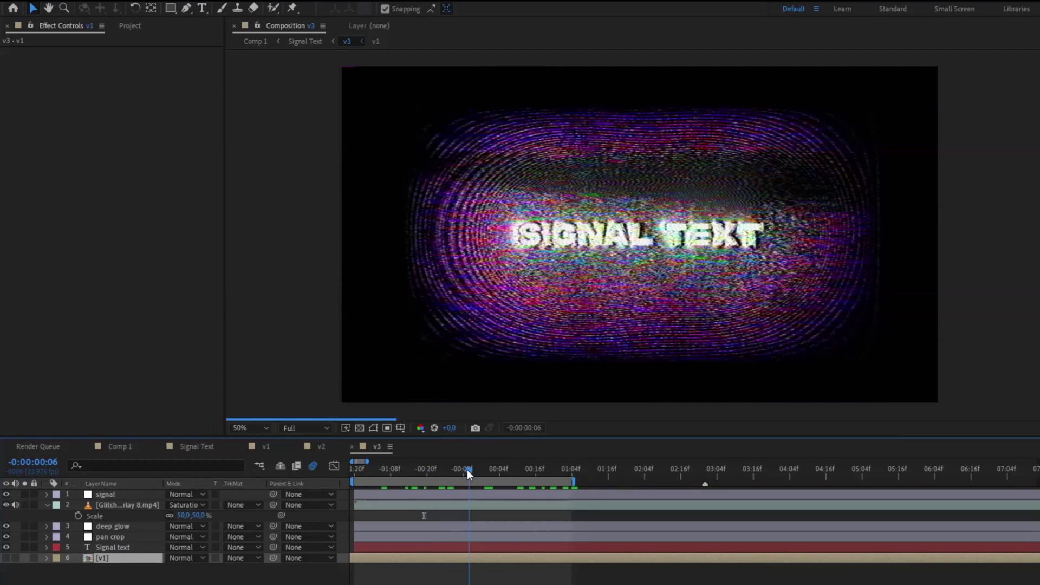